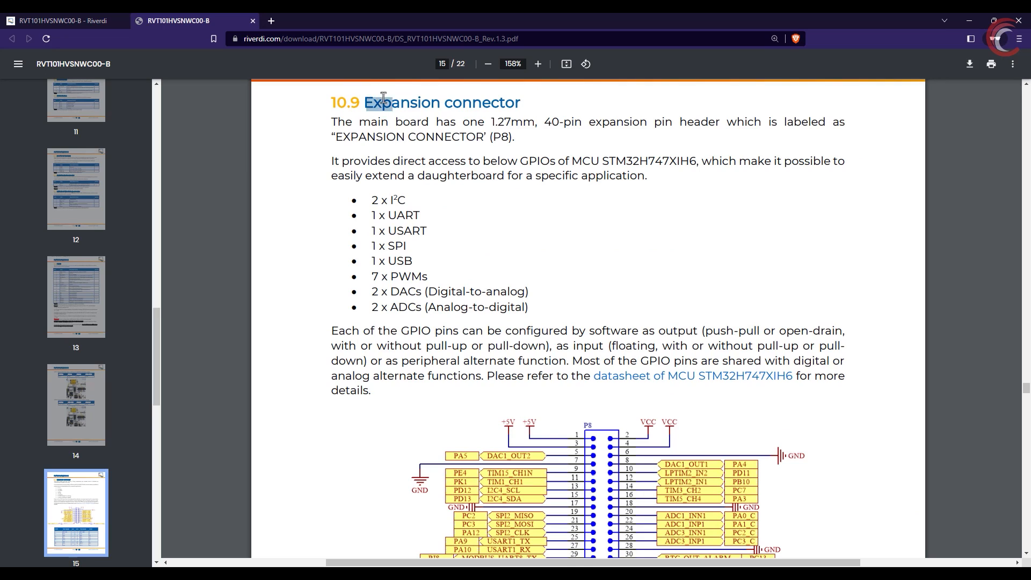
Review the expansion connector section of the datasheet, including the list of available interfaces and the P8 pinout diagram
{"action": "left_click_drag", "start_coordinate": [374, 103], "coordinate": [525, 105]}
{"action": "left_click_drag", "start_coordinate": [372, 202], "coordinate": [536, 309]}
{"action": "left_click", "coordinate": [537, 309]}
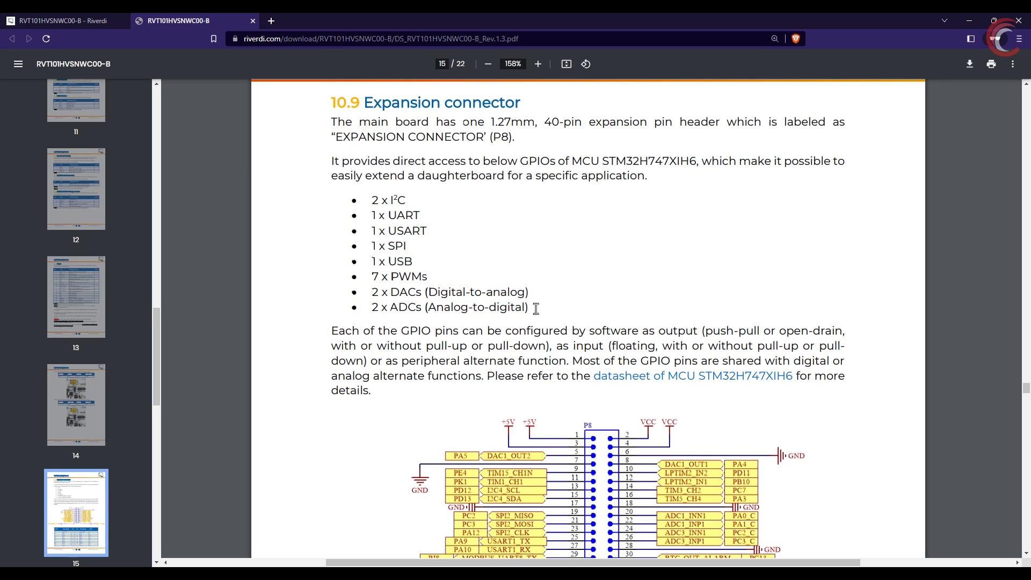
{"action": "scroll", "coordinate": [532, 318], "scroll_direction": "down", "scroll_amount": 2}
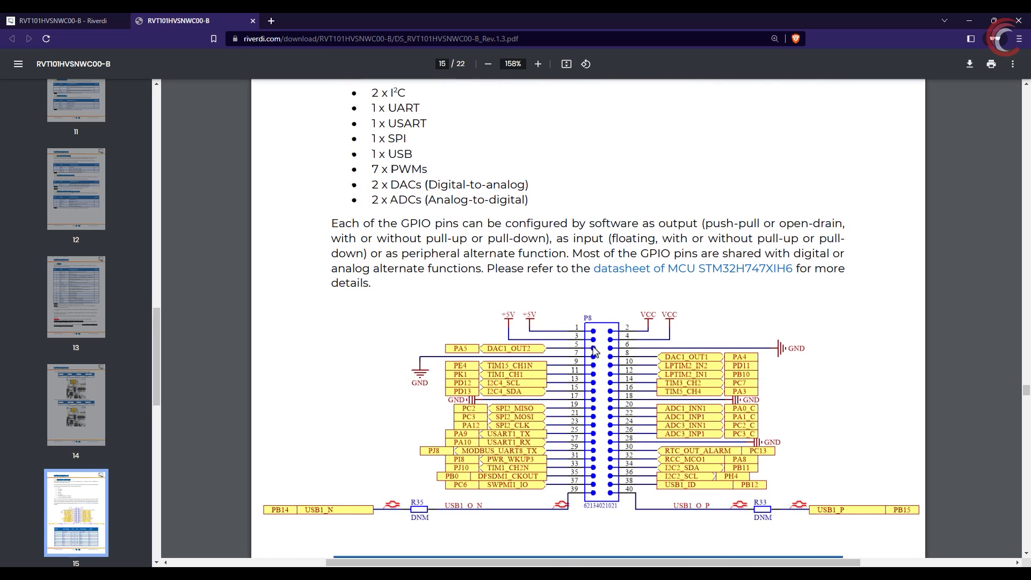
{"action": "scroll", "coordinate": [662, 399], "scroll_direction": "down", "scroll_amount": 3}
{"action": "scroll", "coordinate": [662, 399], "scroll_direction": "down", "scroll_amount": 15}
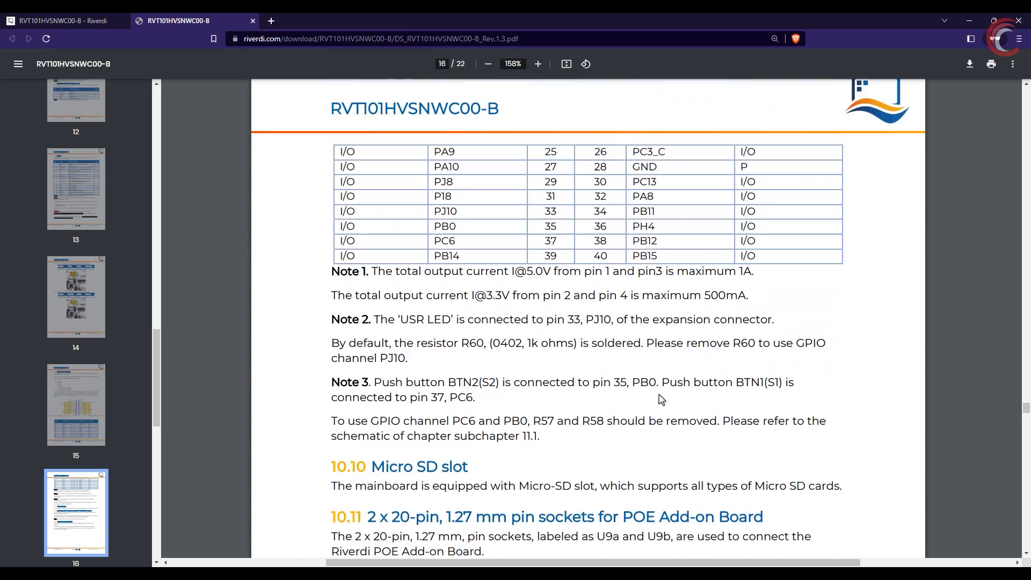
Read the datasheet sections on the Micro SD slot, the POE Add-on Board sockets and the battery coin cell holder
{"action": "left_click_drag", "start_coordinate": [490, 258], "coordinate": [401, 300]}
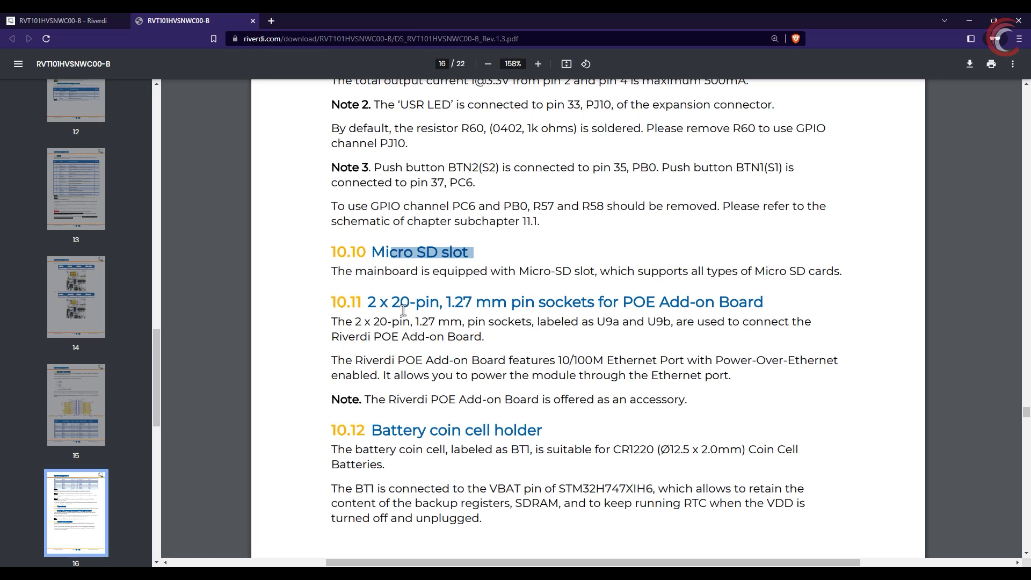
{"action": "scroll", "coordinate": [458, 354], "scroll_direction": "down", "scroll_amount": 2}
{"action": "left_click_drag", "start_coordinate": [459, 316], "coordinate": [514, 320]}
{"action": "left_click", "coordinate": [557, 310]}
{"action": "scroll", "coordinate": [557, 310], "scroll_direction": "down", "scroll_amount": 12}
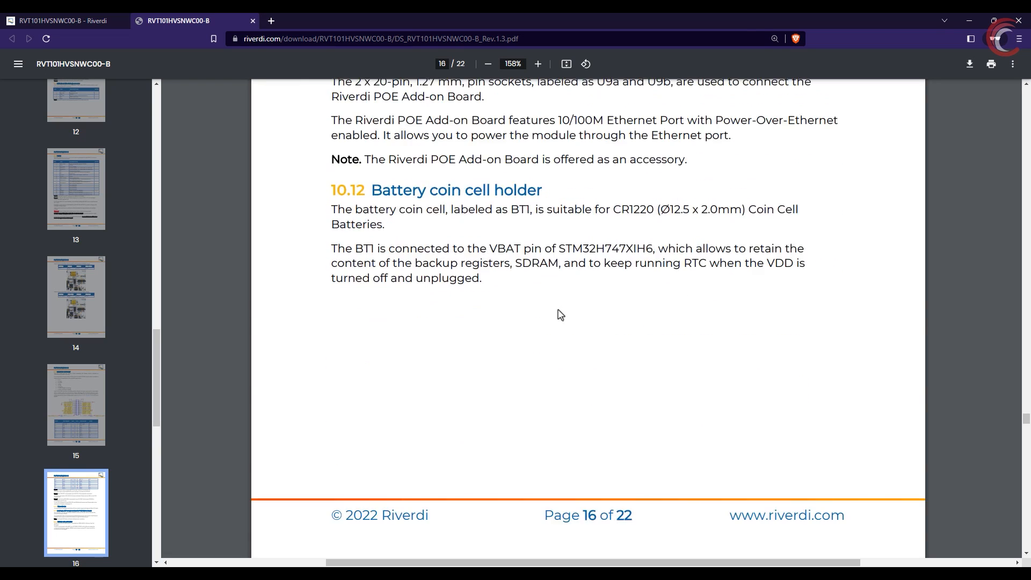
Examine the push button and LED schematics in the datasheet for their GPIO pin assignments
{"action": "scroll", "coordinate": [561, 317], "scroll_direction": "down", "scroll_amount": 2}
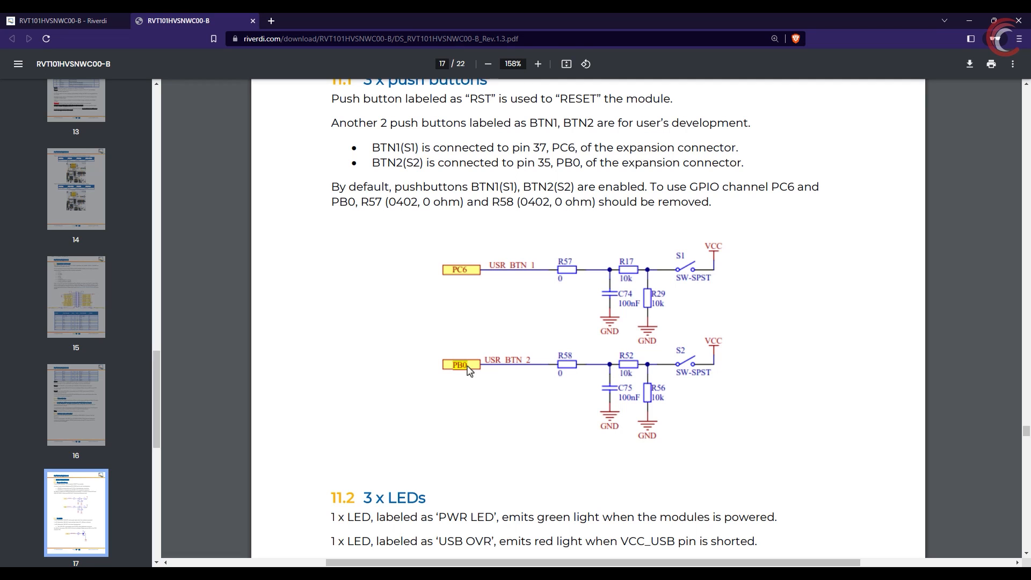
{"action": "scroll", "coordinate": [488, 396], "scroll_direction": "down", "scroll_amount": 6}
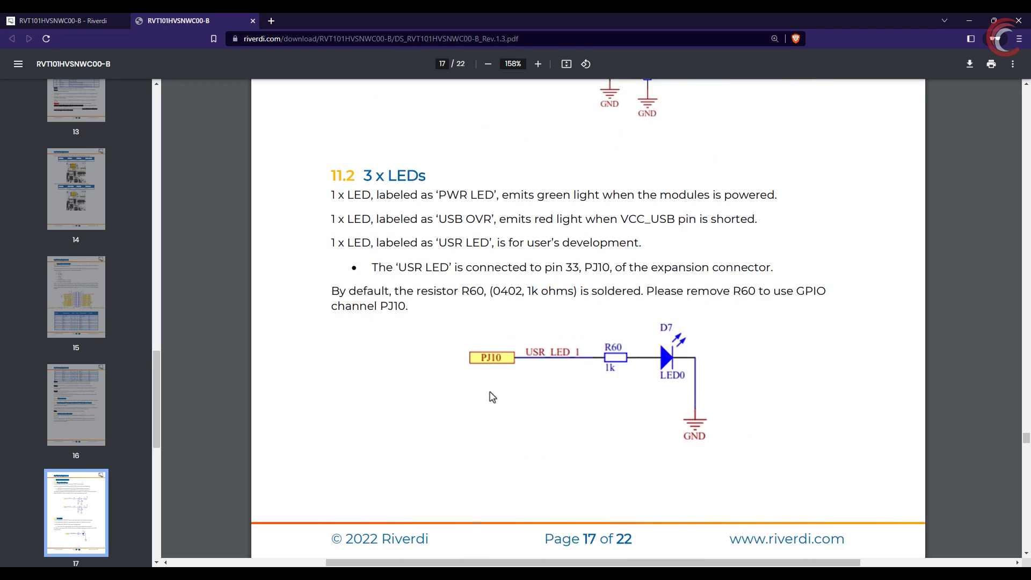
{"action": "scroll", "coordinate": [492, 398], "scroll_direction": "down", "scroll_amount": 1}
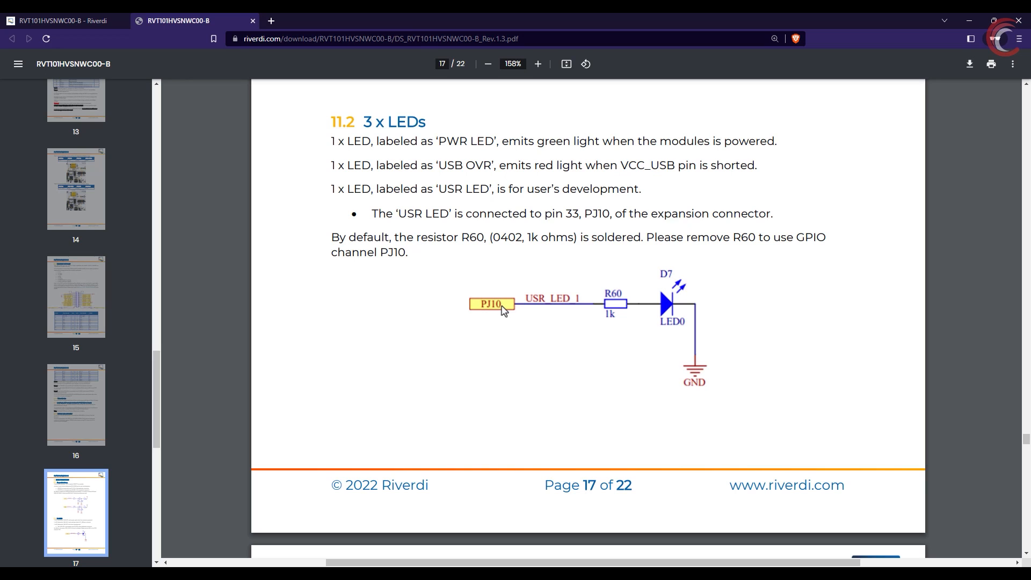
{"action": "scroll", "coordinate": [504, 365], "scroll_direction": "down", "scroll_amount": 12}
{"action": "scroll", "coordinate": [504, 366], "scroll_direction": "down", "scroll_amount": 15}
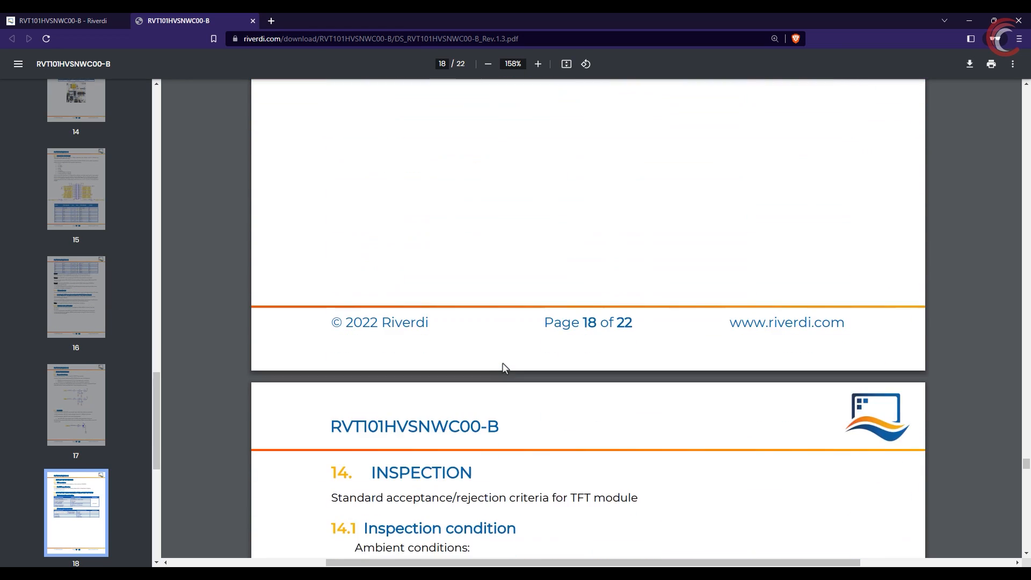
{"action": "scroll", "coordinate": [503, 365], "scroll_direction": "up", "scroll_amount": 9}
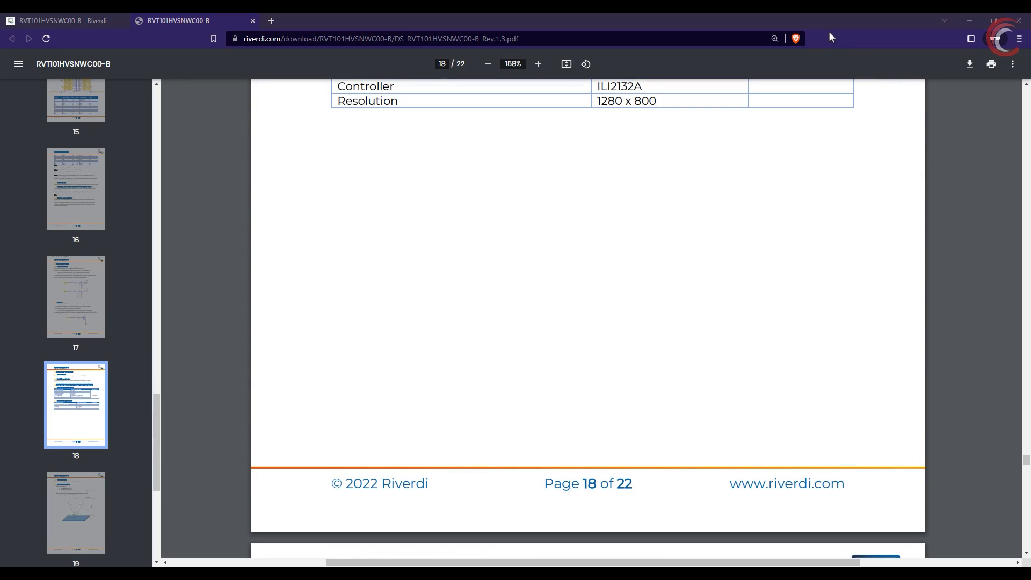
Minimize the datasheet's browser window and launch TouchGFX Designer
{"action": "left_click", "coordinate": [970, 20]}
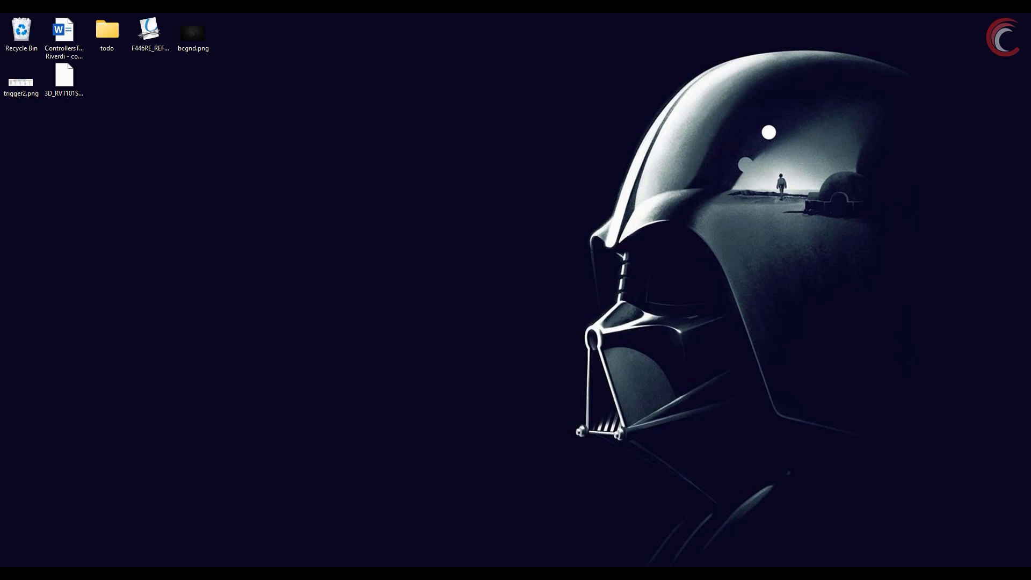
{"action": "key", "text": "super"}
{"action": "left_click", "coordinate": [585, 314]}
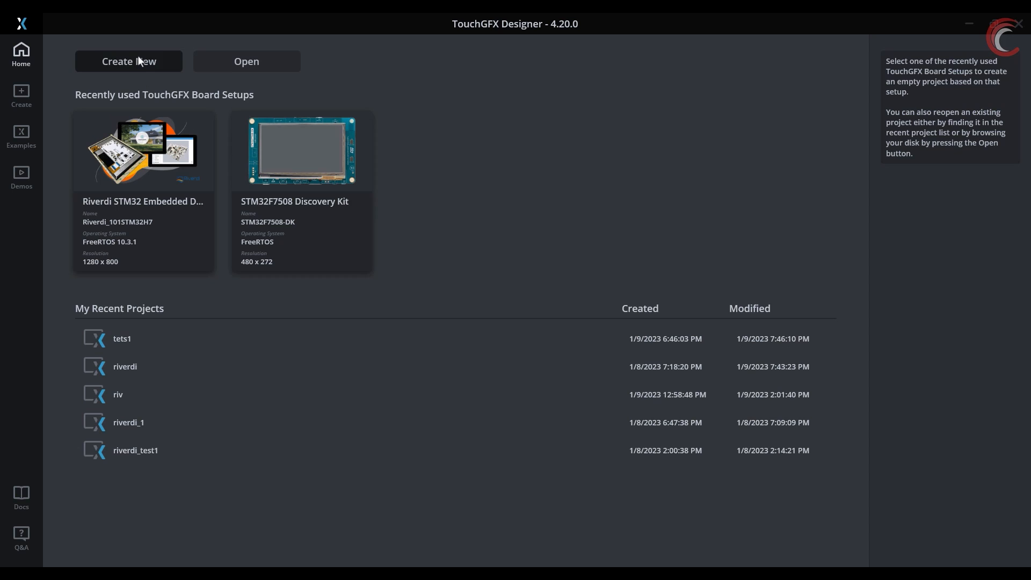
Start a new application, search the board setups for "riverdi" and select the 1280 x 800 Riverdi_101STM32H7 setup
{"action": "left_click", "coordinate": [103, 62]}
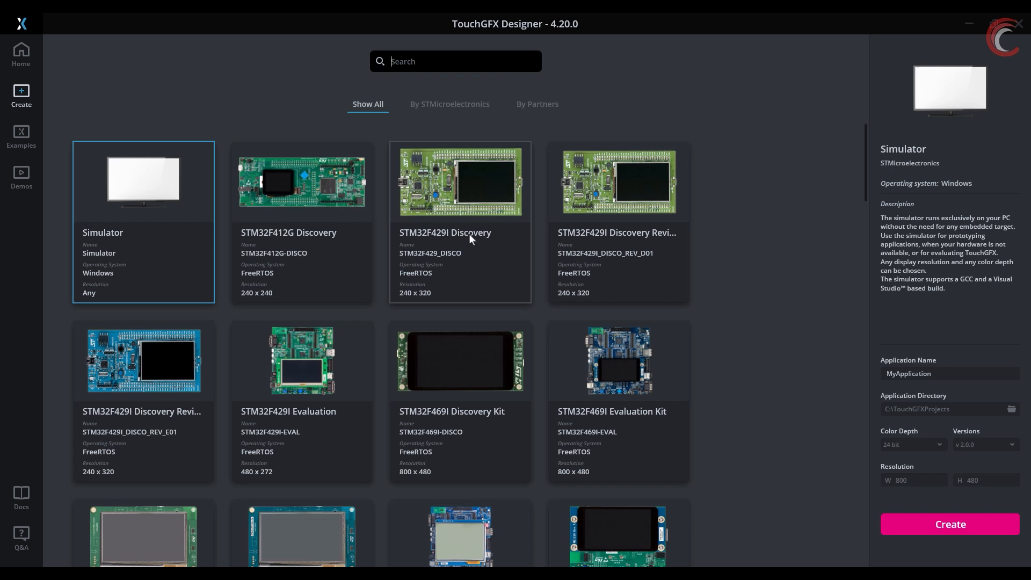
{"action": "left_click", "coordinate": [440, 66]}
{"action": "type", "text": "riverdi"}
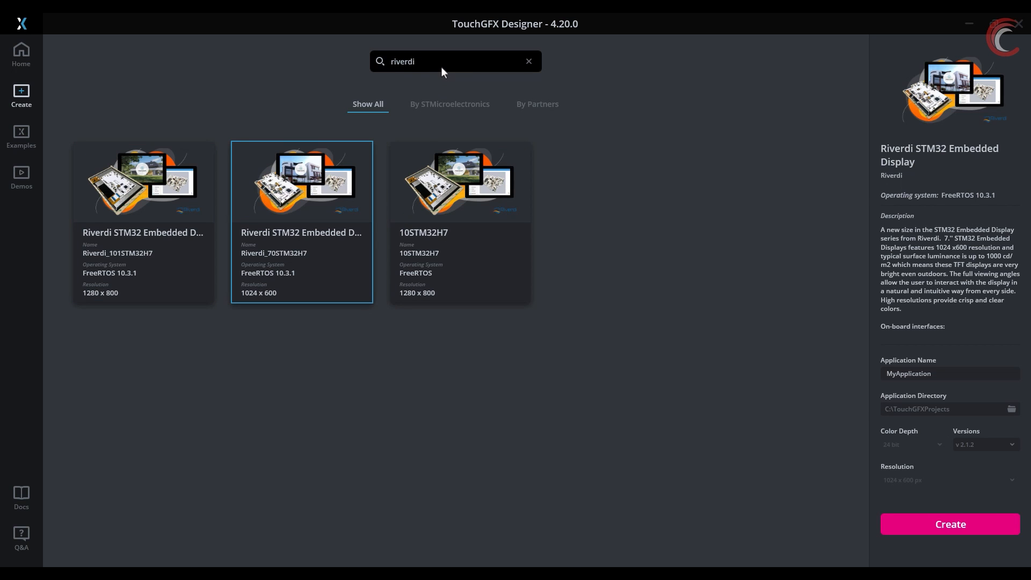
{"action": "left_click", "coordinate": [154, 275]}
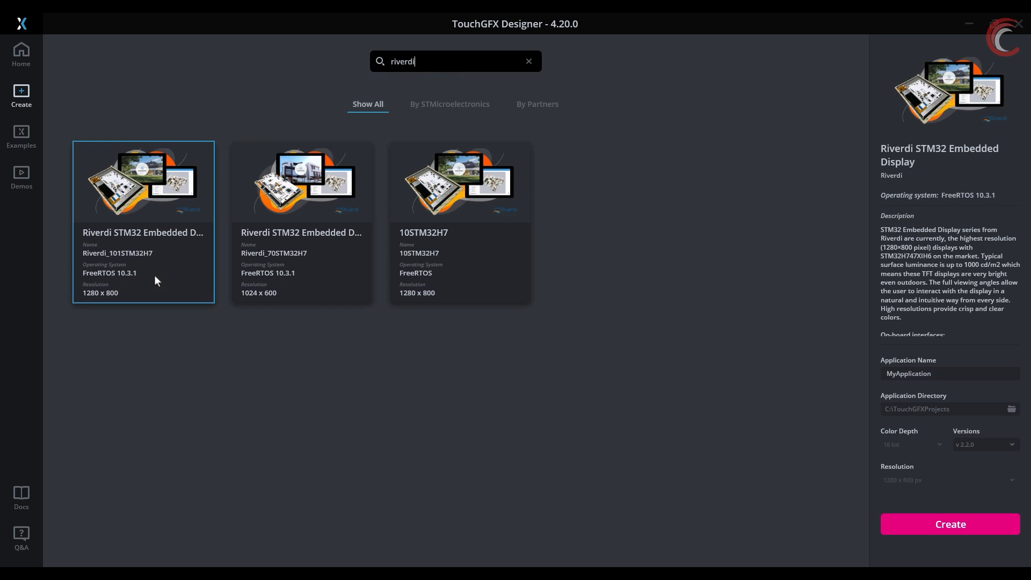
{"action": "left_click", "coordinate": [410, 236]}
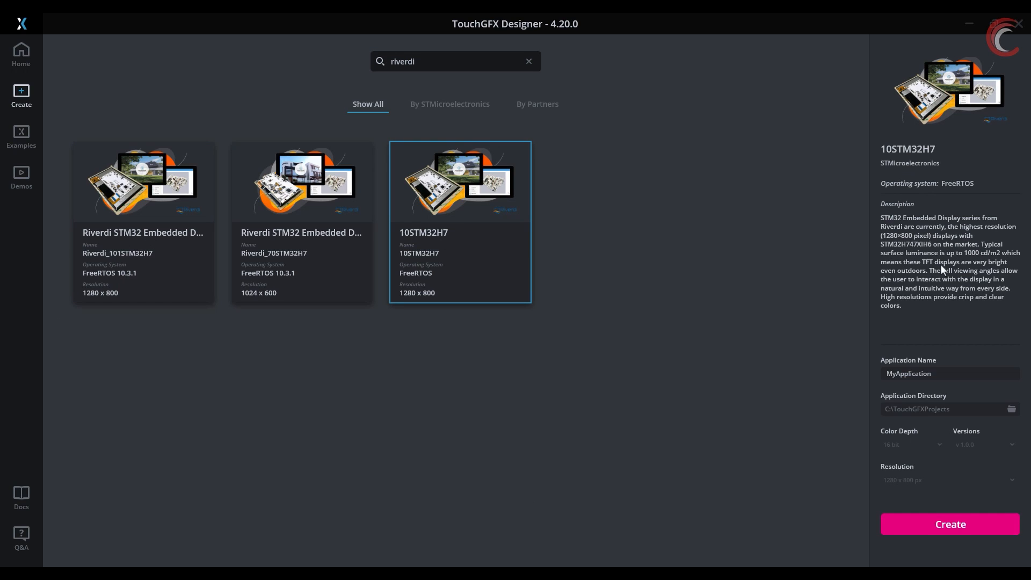
{"action": "left_click", "coordinate": [269, 261]}
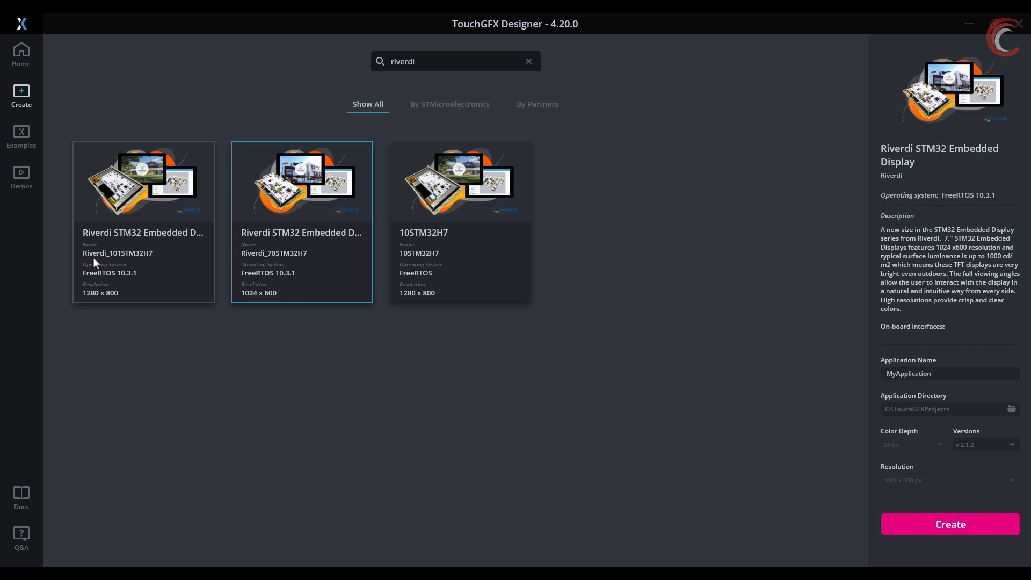
{"action": "left_click", "coordinate": [156, 240]}
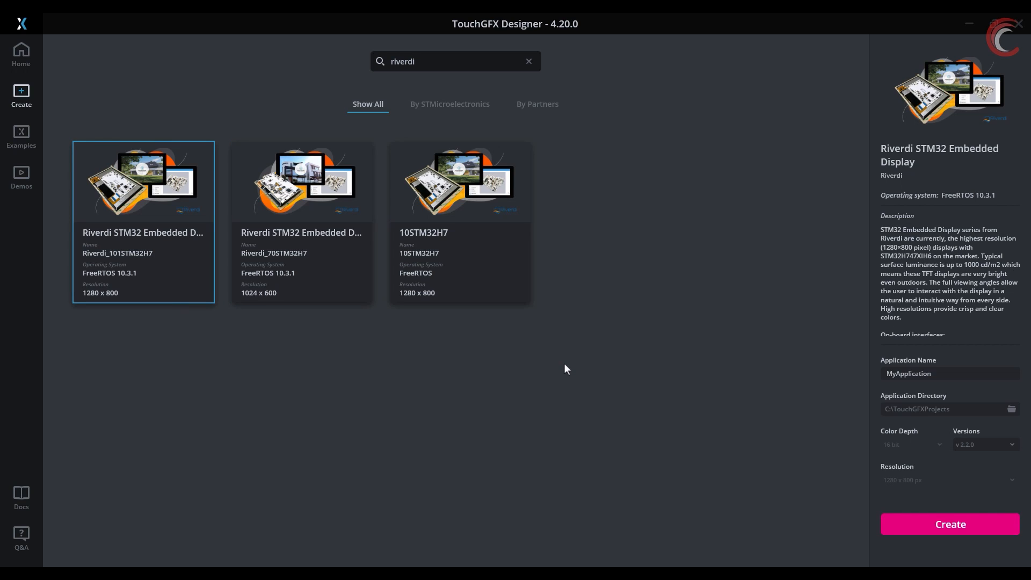
Name the application riverdi_app and create the project
{"action": "left_click_drag", "start_coordinate": [953, 374], "coordinate": [872, 375]}
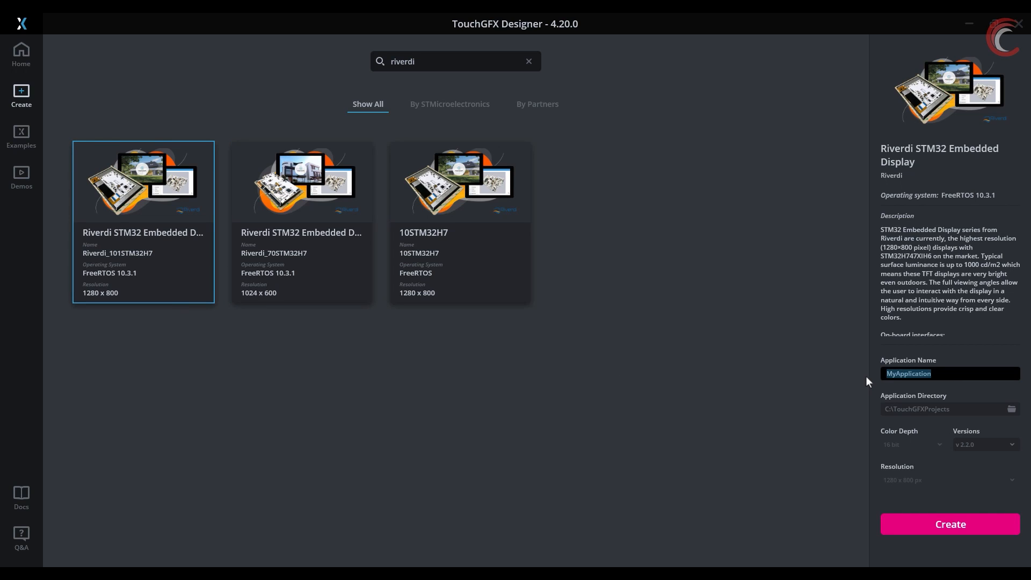
{"action": "type", "text": "riverdi_app"}
{"action": "left_click", "coordinate": [949, 527]}
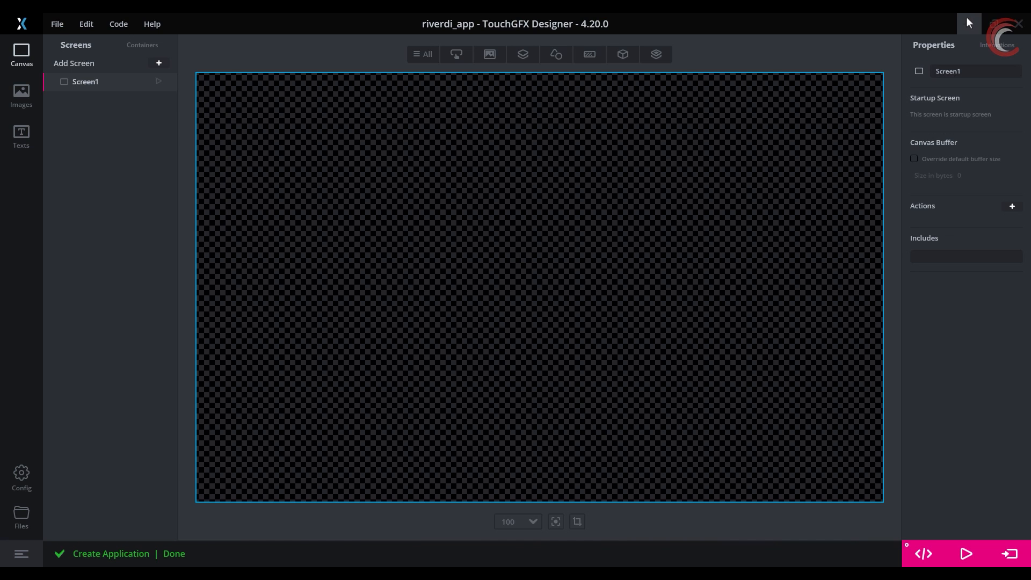
Add an image widget to Screen1 and set its image to bcgnd.png from the Desktop as the background
{"action": "mouse_move", "coordinate": [490, 63]}
{"action": "left_click", "coordinate": [506, 103]}
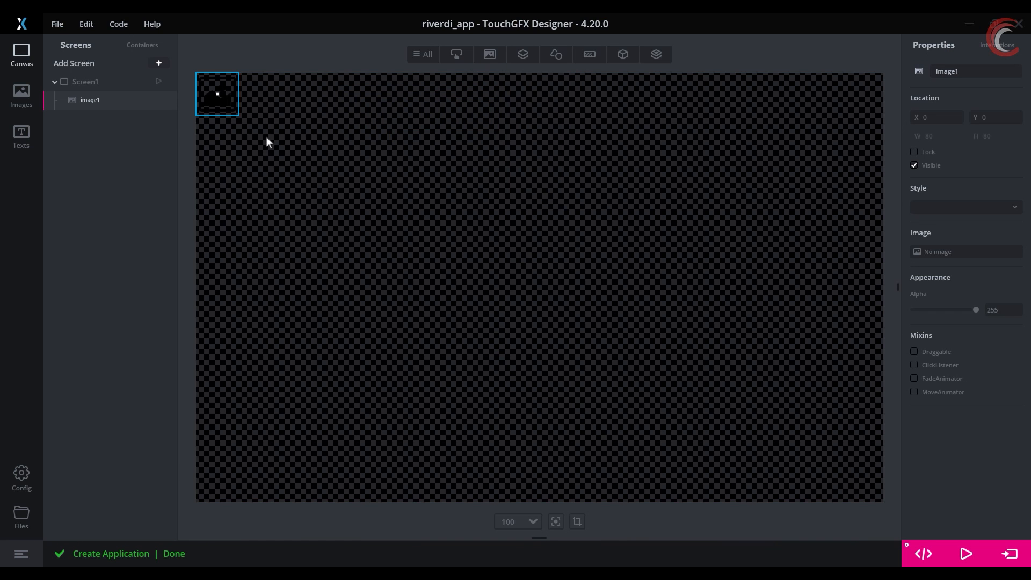
{"action": "left_click", "coordinate": [969, 23]}
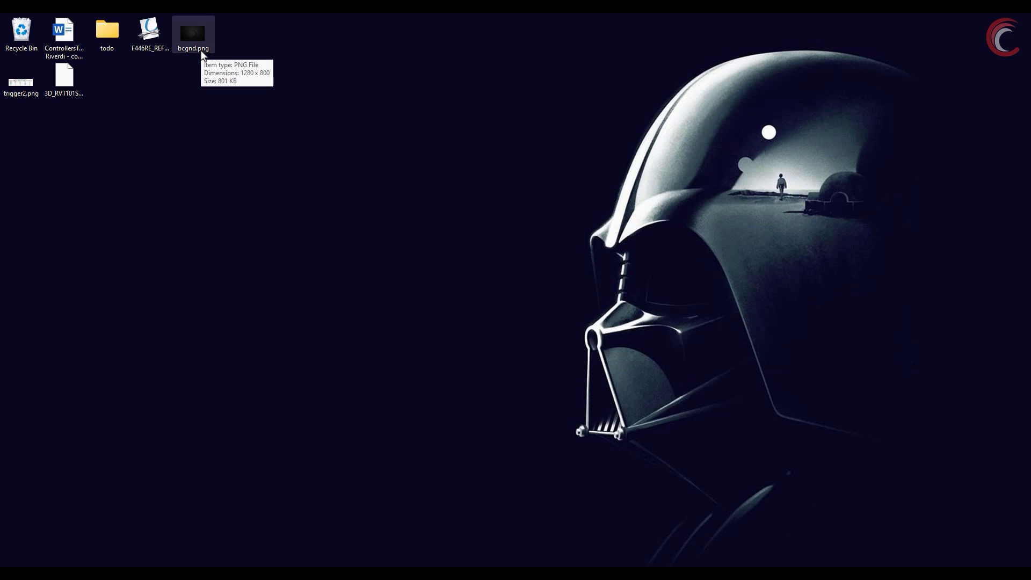
{"action": "left_click", "coordinate": [537, 576]}
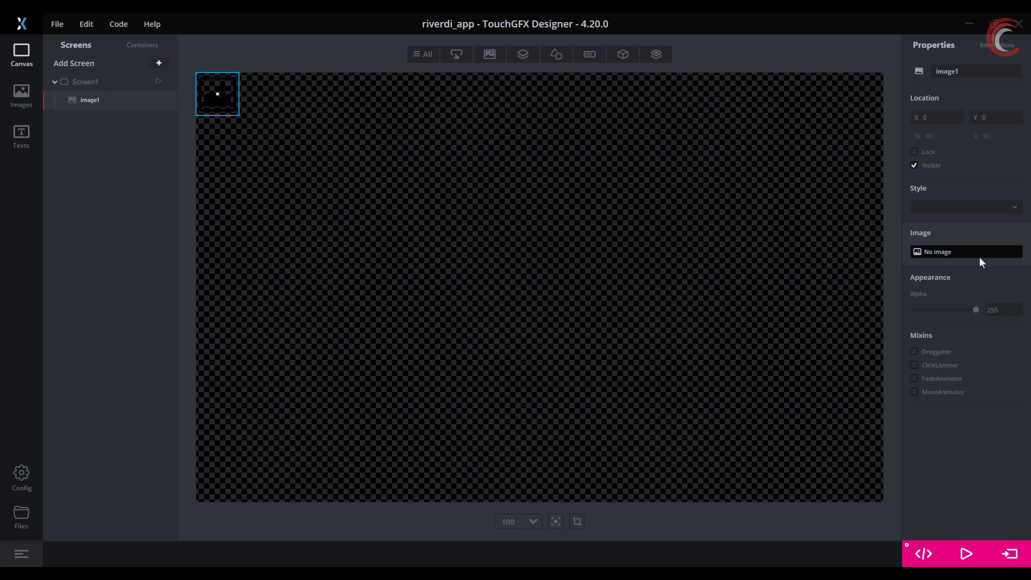
{"action": "left_click", "coordinate": [939, 250]}
{"action": "left_click", "coordinate": [870, 297]}
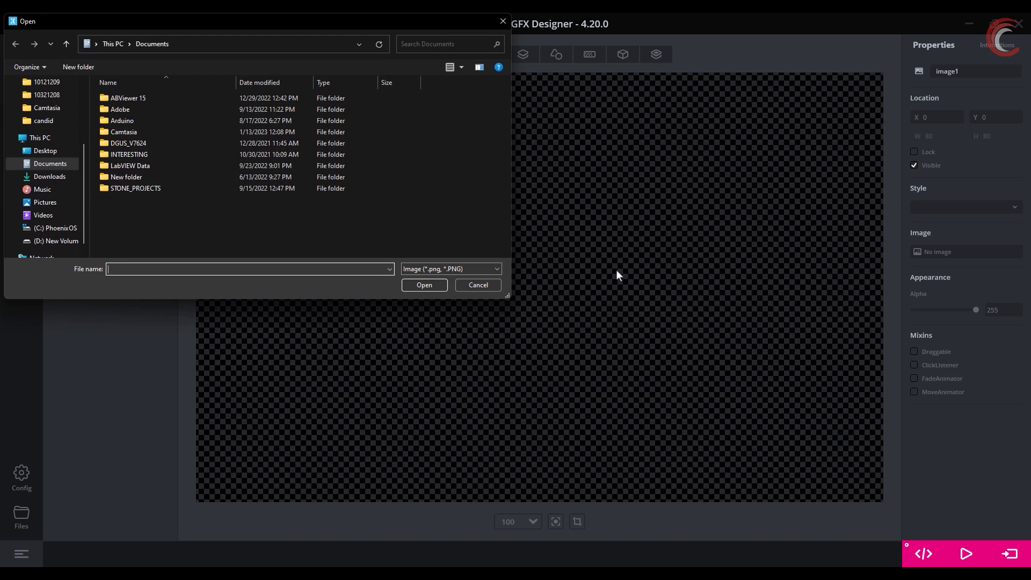
{"action": "left_click", "coordinate": [45, 151]}
{"action": "double_click", "coordinate": [196, 122]}
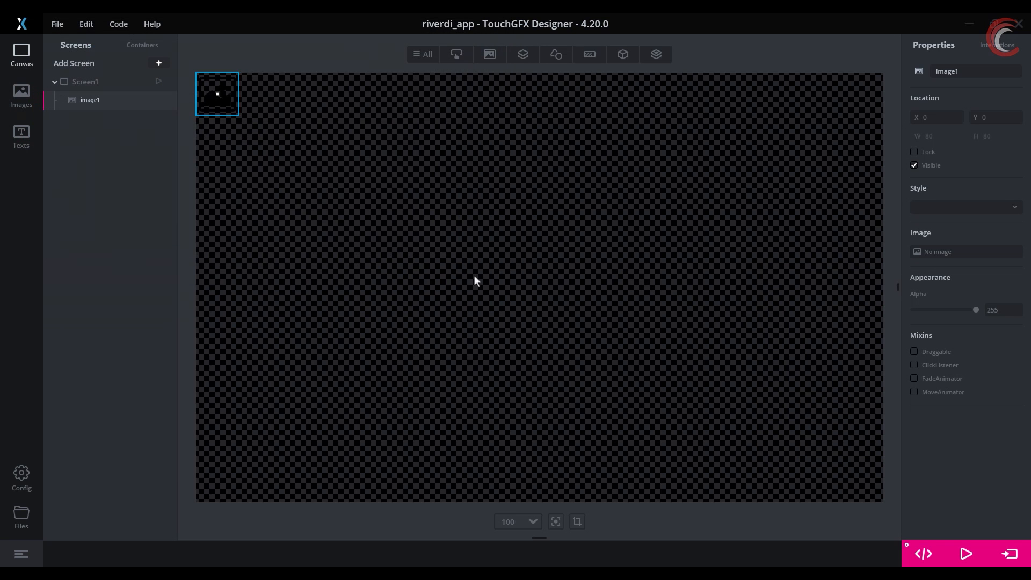
Add a horizontal slider to Screen1 and place it near the canvas's upper-left edge at X 0, Y 66
{"action": "left_click", "coordinate": [591, 55]}
{"action": "mouse_move", "coordinate": [625, 65]}
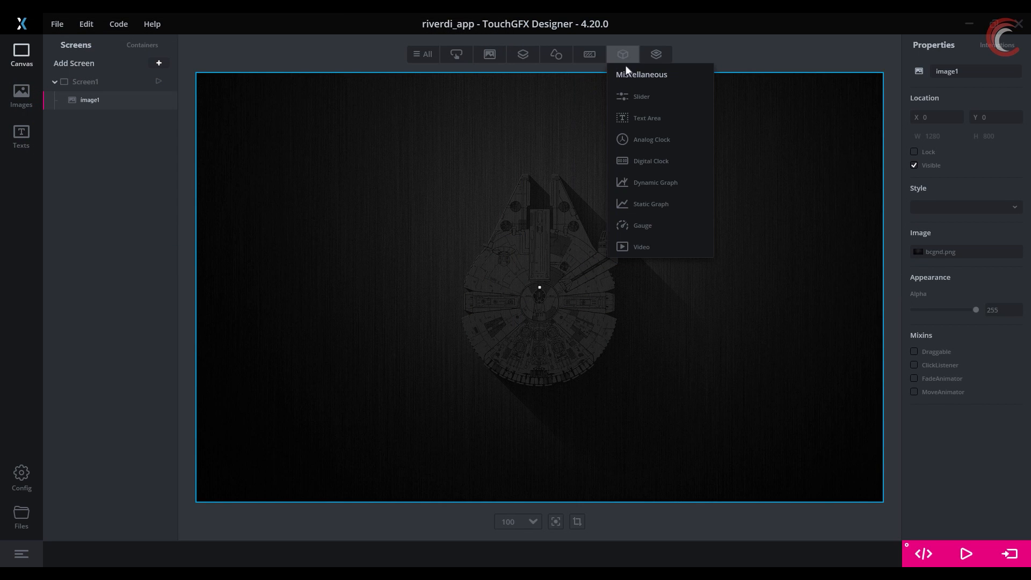
{"action": "left_click", "coordinate": [656, 99]}
{"action": "left_click_drag", "start_coordinate": [384, 96], "coordinate": [379, 131]}
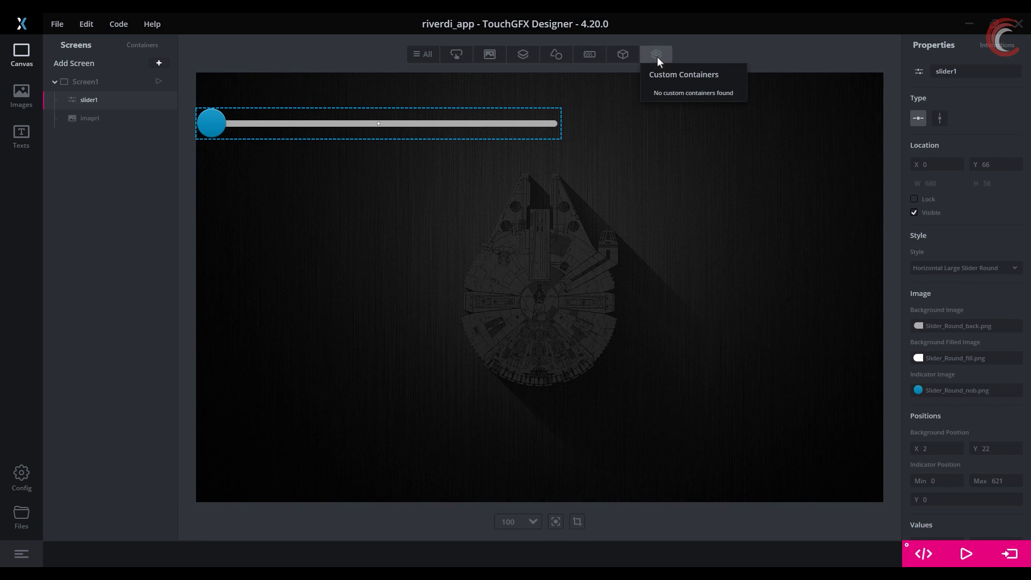
Add a gauge widget to Screen1 and move it to the upper-right corner of the canvas
{"action": "mouse_move", "coordinate": [623, 56]}
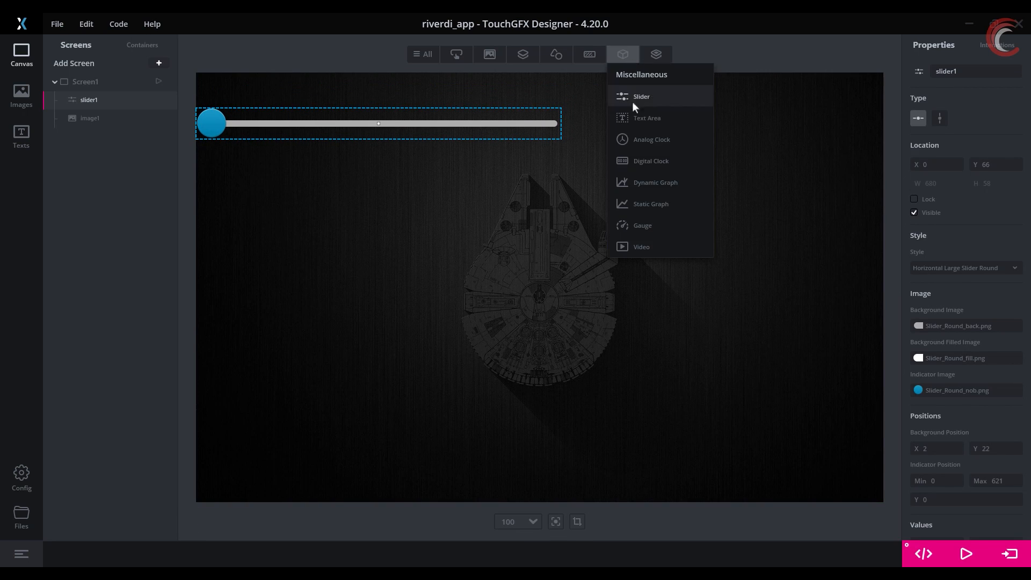
{"action": "left_click", "coordinate": [651, 225]}
{"action": "left_click_drag", "start_coordinate": [263, 140], "coordinate": [816, 140]}
{"action": "left_click", "coordinate": [646, 260]}
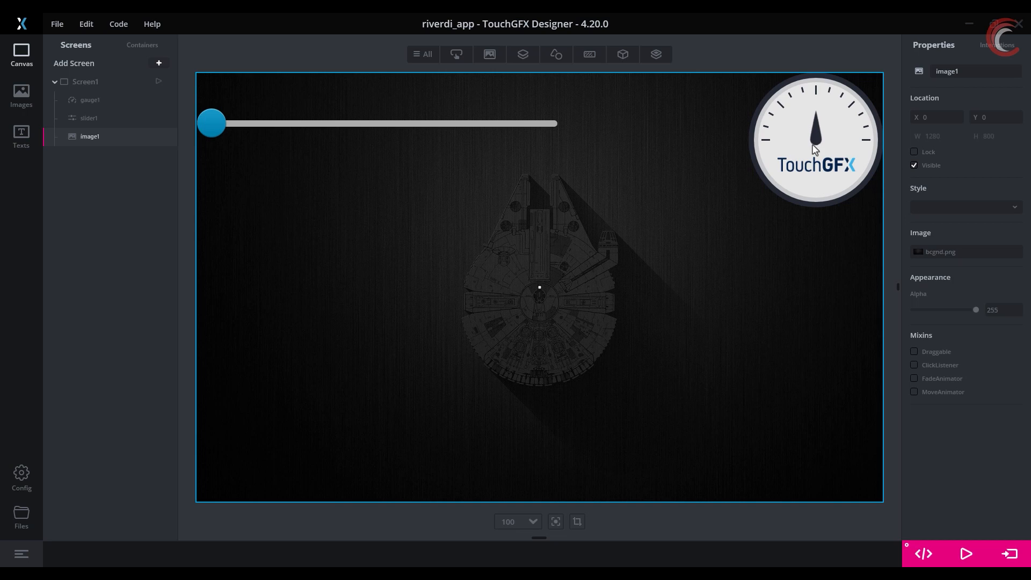
Check the slider's minimum, maximum and start values in its properties
{"action": "left_click", "coordinate": [443, 128]}
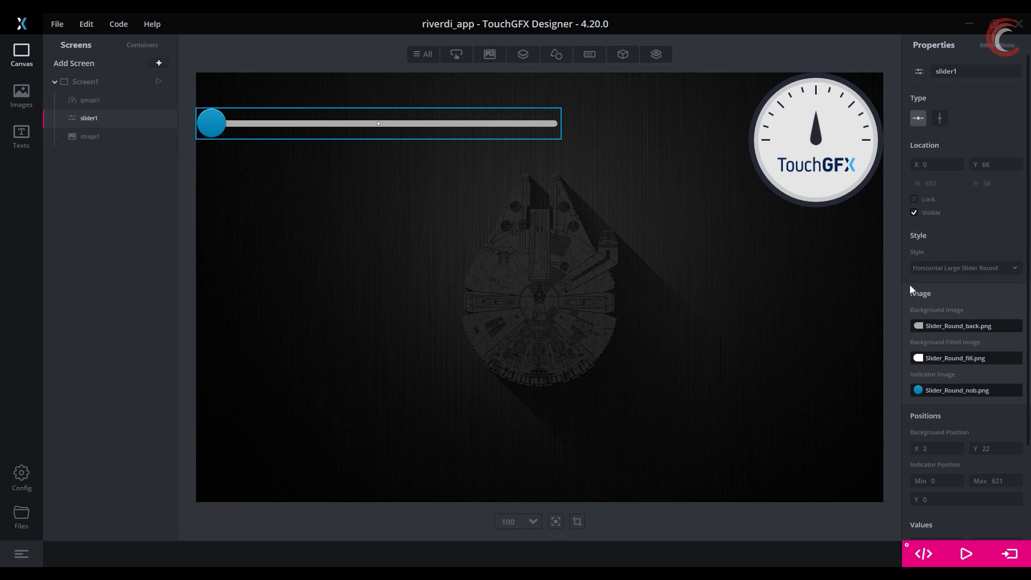
{"action": "scroll", "coordinate": [910, 300], "scroll_direction": "down", "scroll_amount": 3}
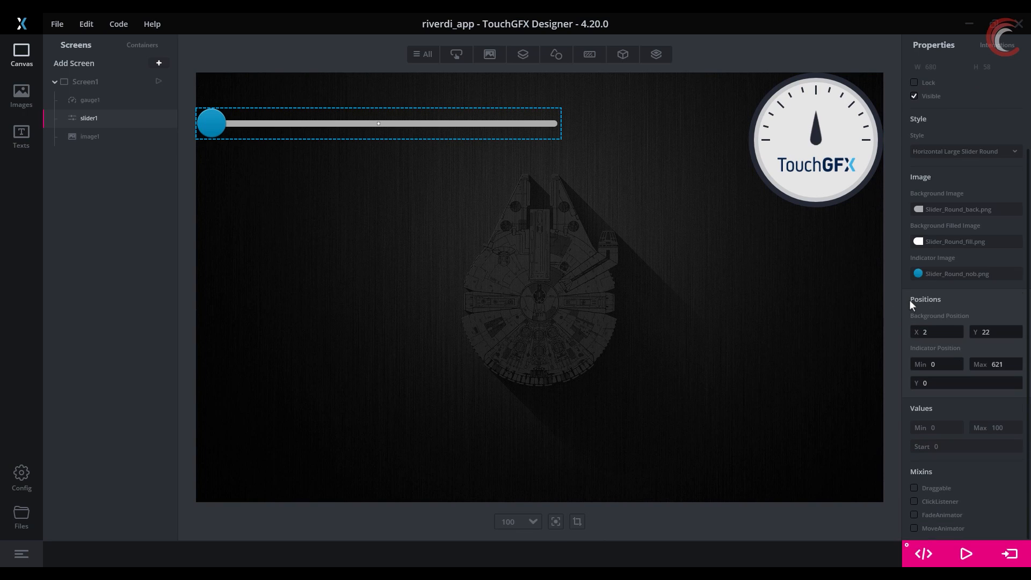
{"action": "left_click", "coordinate": [928, 426]}
{"action": "left_click", "coordinate": [1011, 428]}
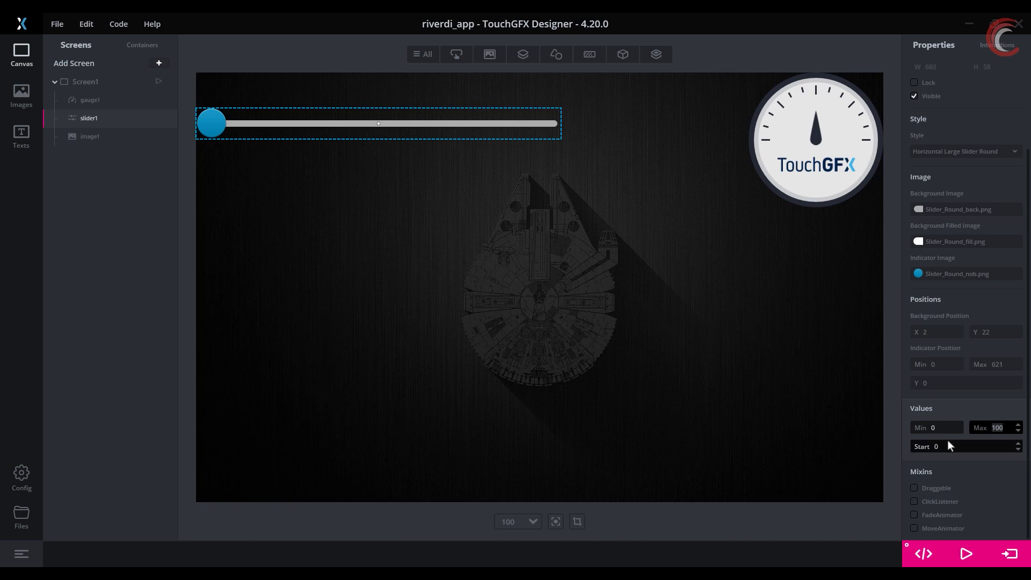
{"action": "left_click", "coordinate": [933, 445]}
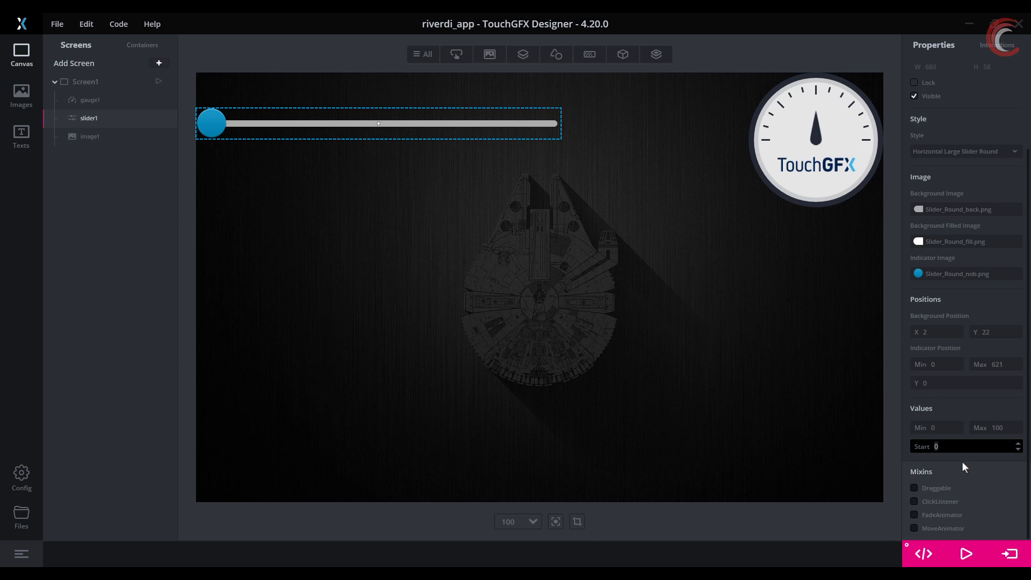
Change the gauge's style to Standard Gauge 2
{"action": "left_click", "coordinate": [824, 161]}
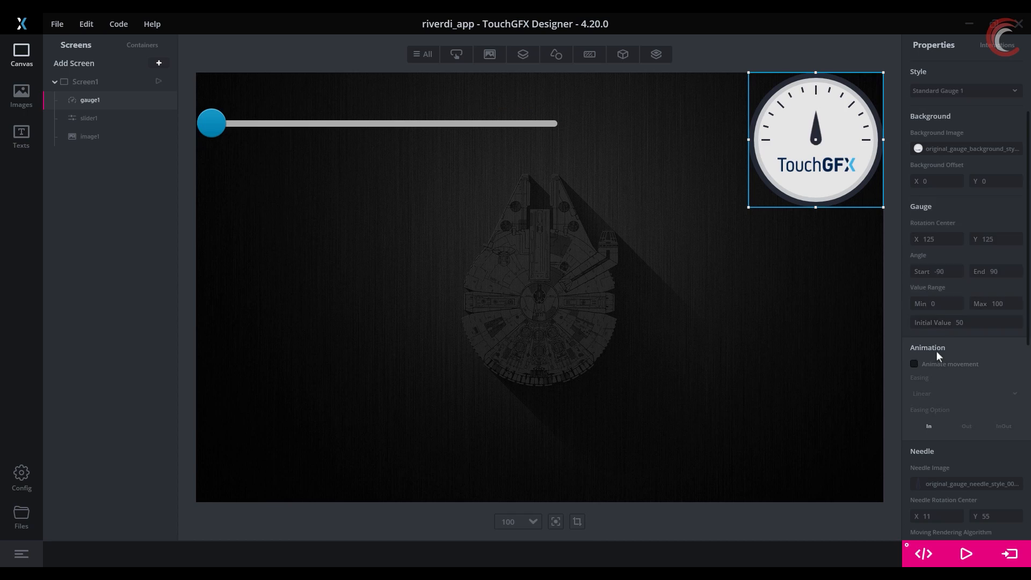
{"action": "left_click", "coordinate": [952, 149]}
{"action": "left_click", "coordinate": [952, 148]}
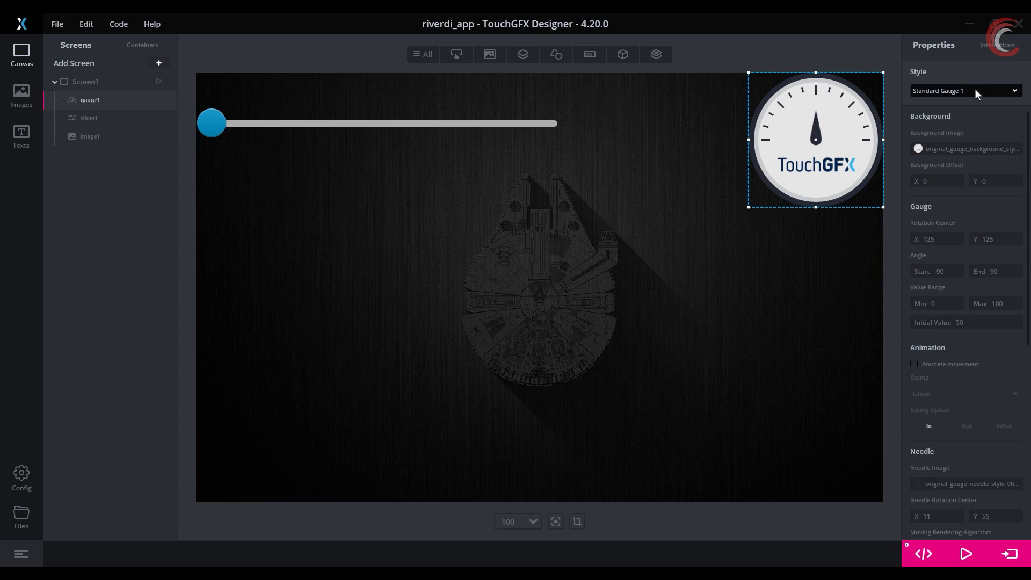
{"action": "left_click", "coordinate": [975, 89]}
{"action": "left_click", "coordinate": [964, 125]}
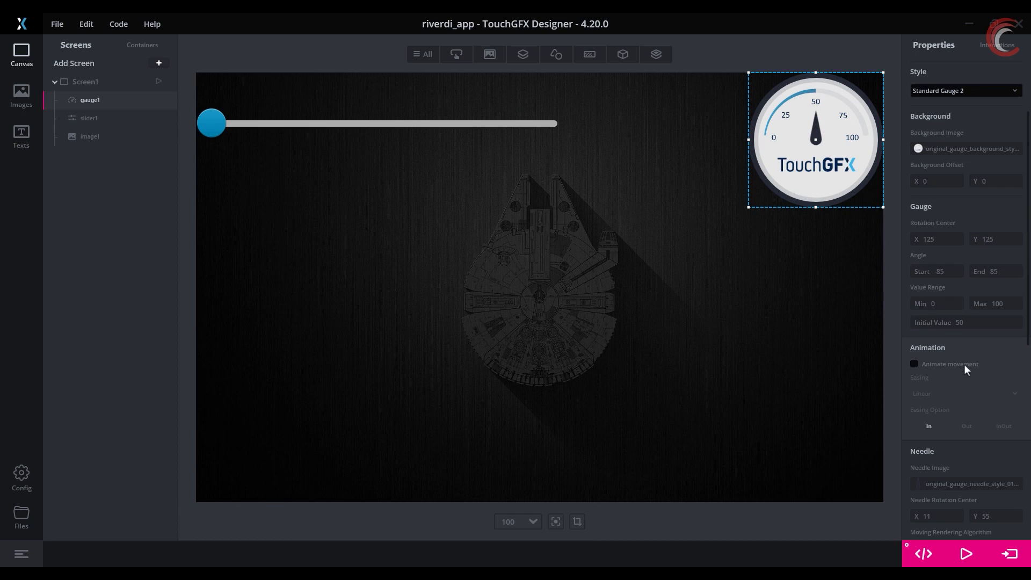
Set the gauge's initial value to 0
{"action": "scroll", "coordinate": [905, 369], "scroll_direction": "down", "scroll_amount": 8}
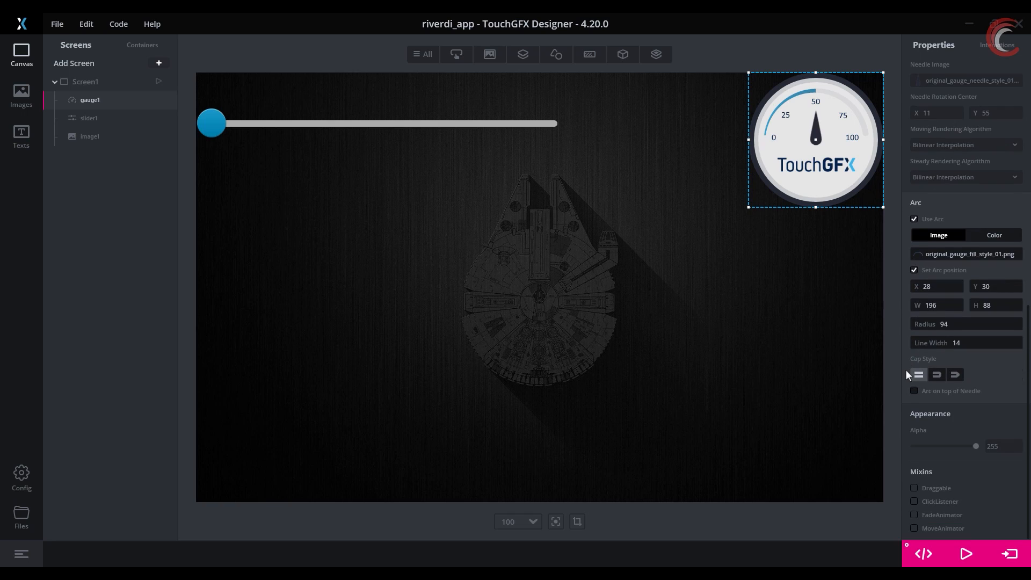
{"action": "scroll", "coordinate": [923, 302], "scroll_direction": "up", "scroll_amount": 12}
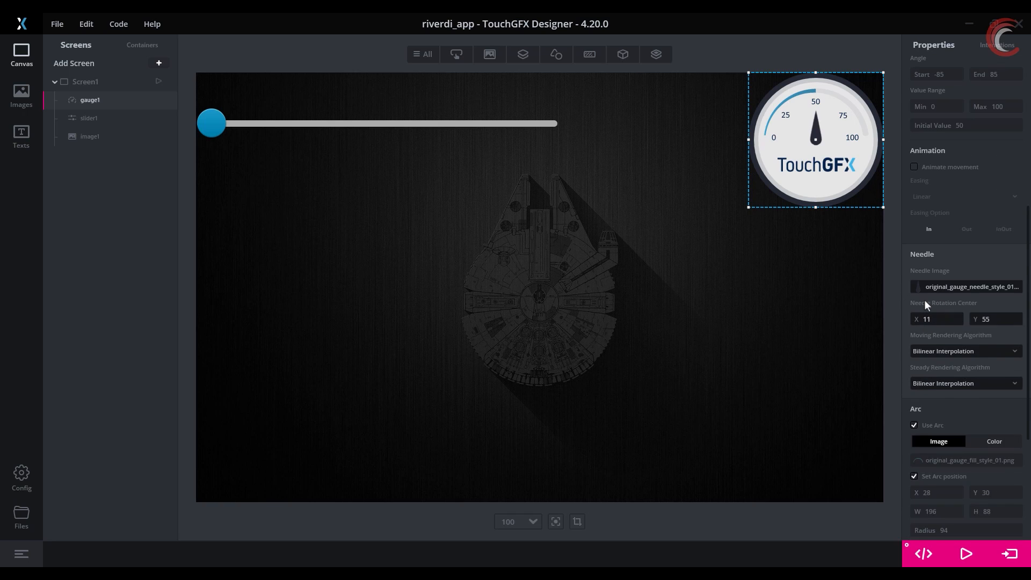
{"action": "left_click", "coordinate": [952, 229]}
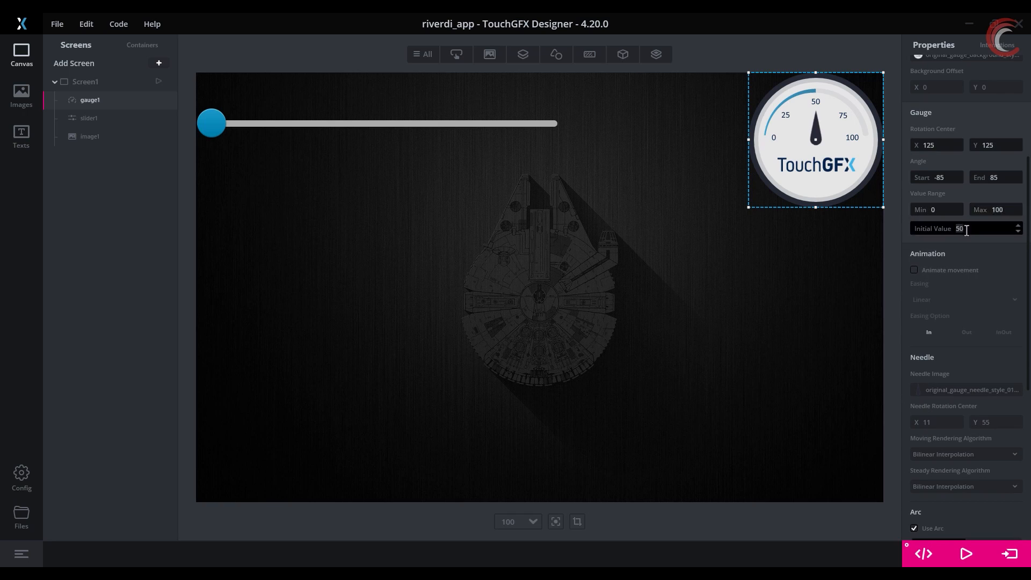
{"action": "type", "text": "0"}
{"action": "left_click", "coordinate": [615, 260]}
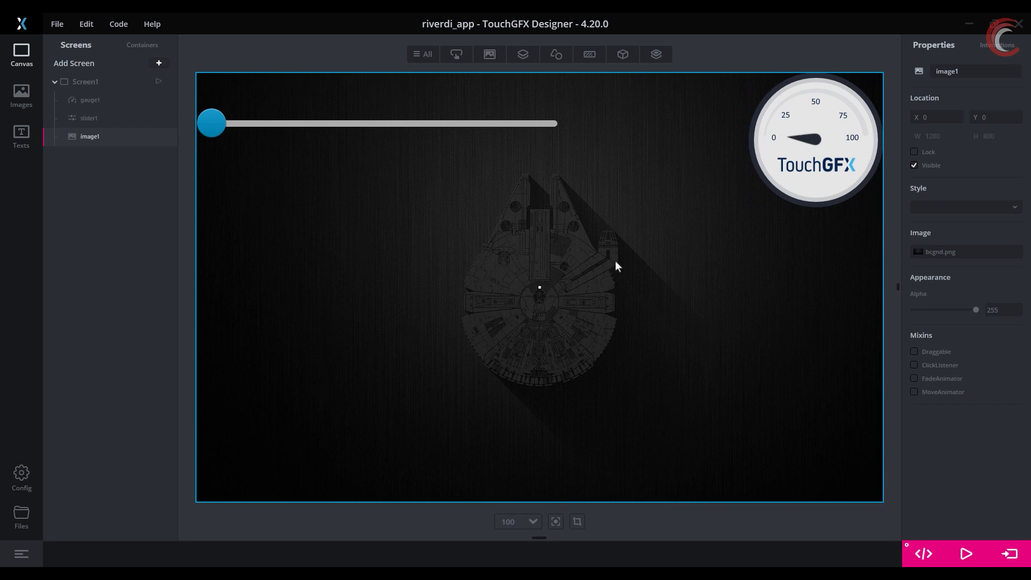
Add an interaction to Screen1 that is triggered when the value of slider1 changes
{"action": "left_click", "coordinate": [359, 125]}
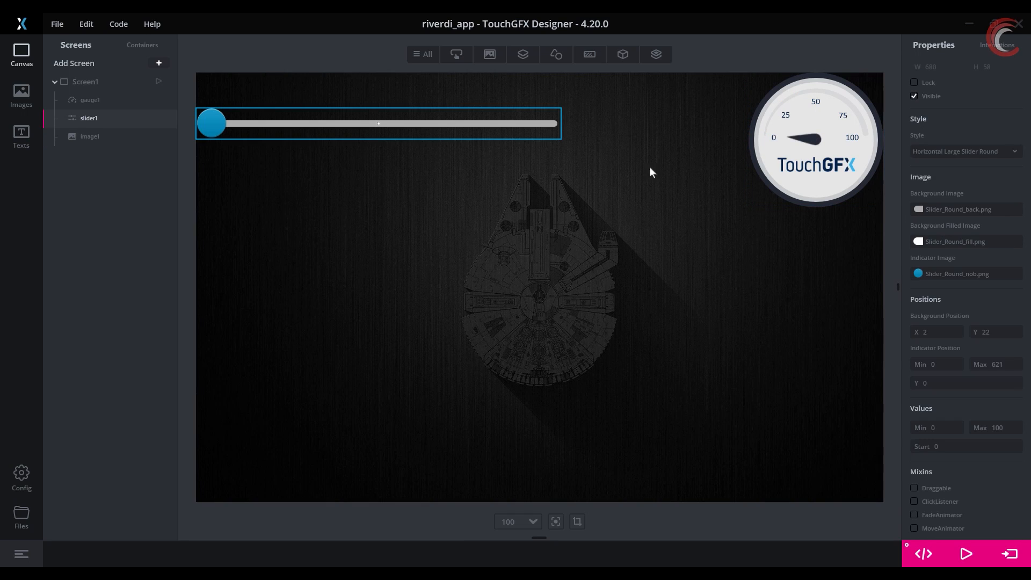
{"action": "left_click", "coordinate": [573, 267]}
{"action": "left_click", "coordinate": [806, 158]}
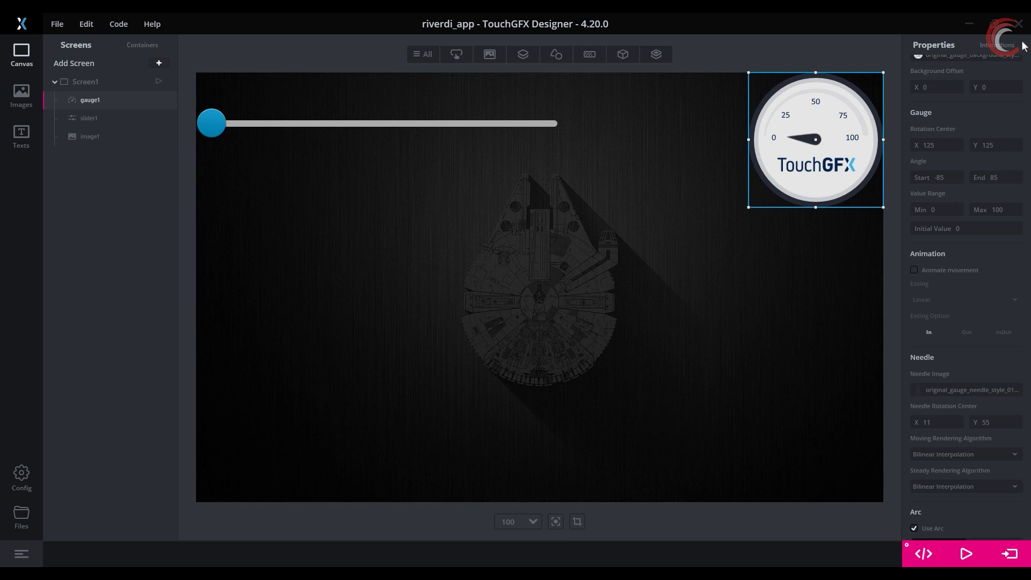
{"action": "left_click", "coordinate": [997, 45]}
{"action": "left_click", "coordinate": [1010, 67]}
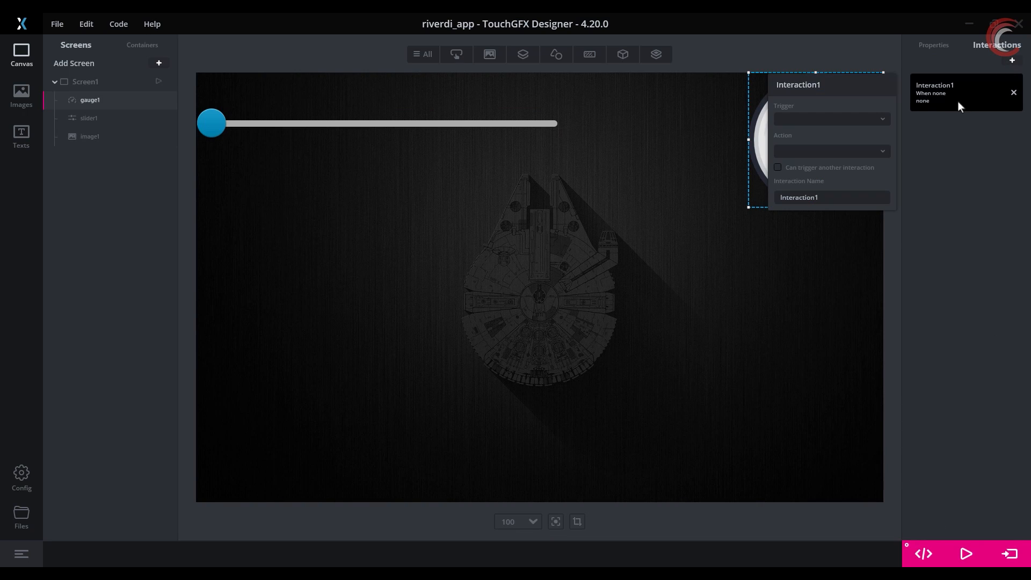
{"action": "left_click", "coordinate": [819, 118]}
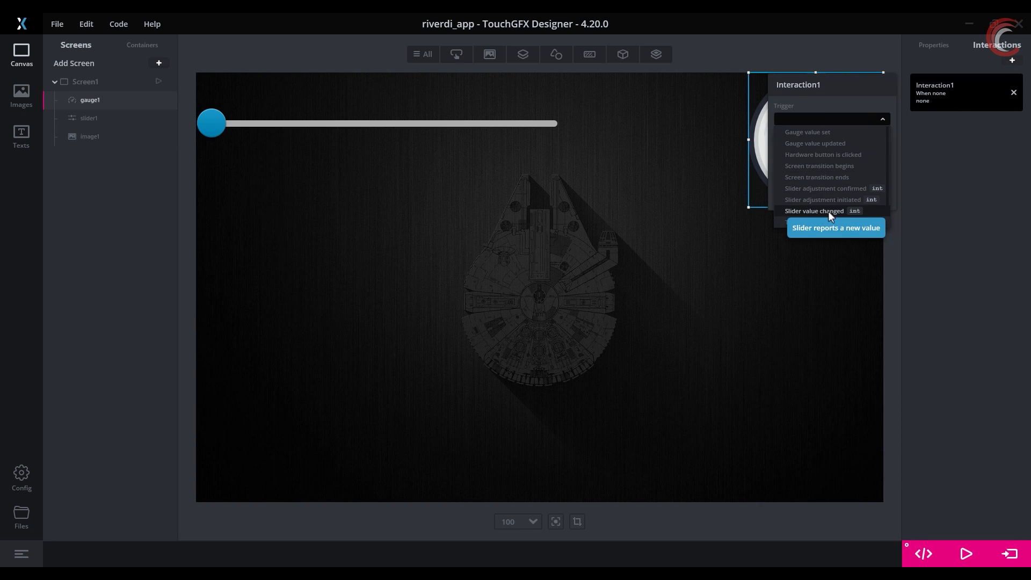
{"action": "left_click", "coordinate": [829, 211]}
Make the interaction's action call a new virtual function named slidderupdated
{"action": "left_click", "coordinate": [811, 184]}
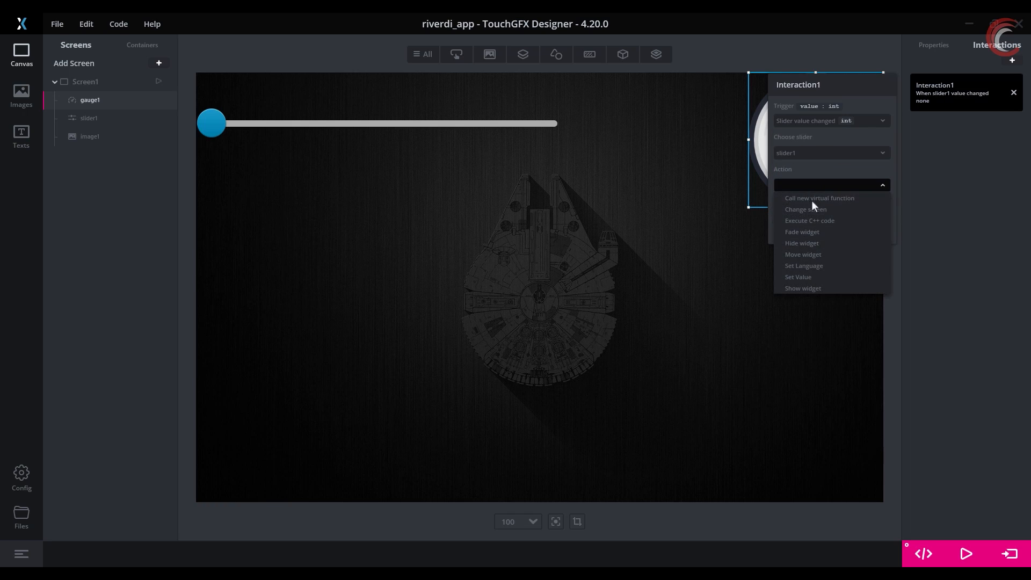
{"action": "left_click", "coordinate": [824, 198]}
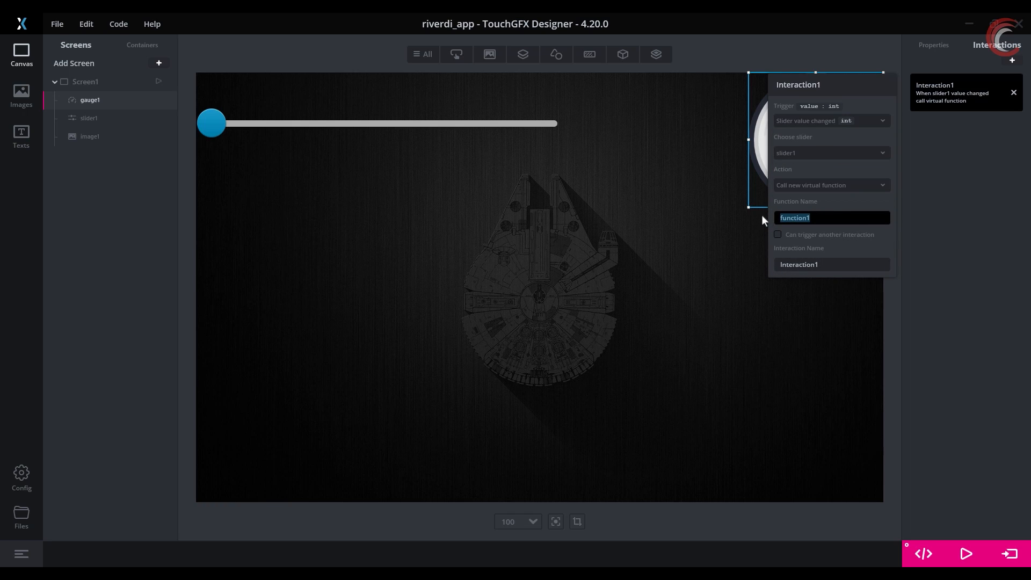
{"action": "type", "text": "slidderupdated"}
{"action": "left_click", "coordinate": [966, 228]}
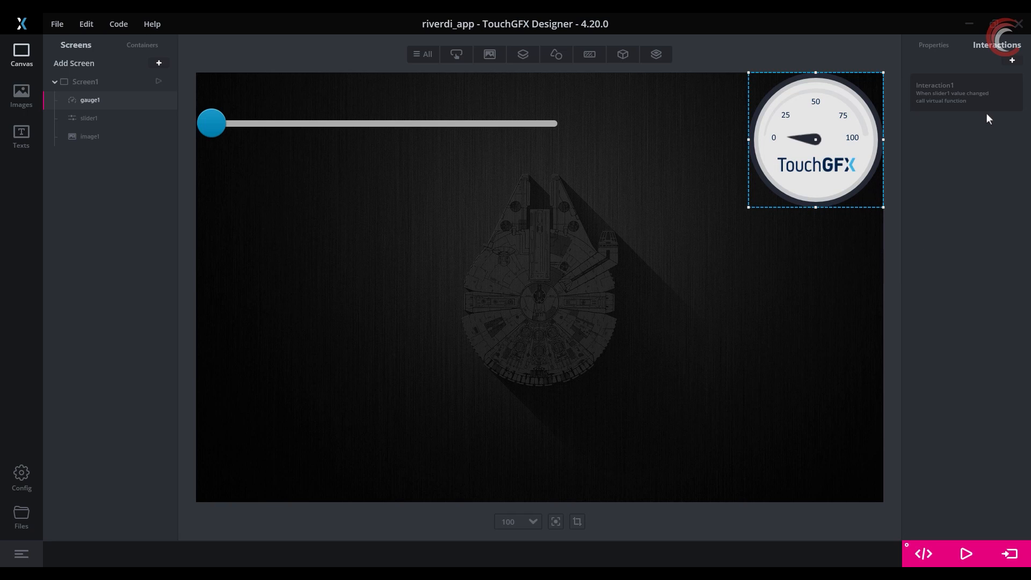
Generate the code and test the slider in the simulator, moving its knob most of the way toward maximum
{"action": "left_click", "coordinate": [922, 556]}
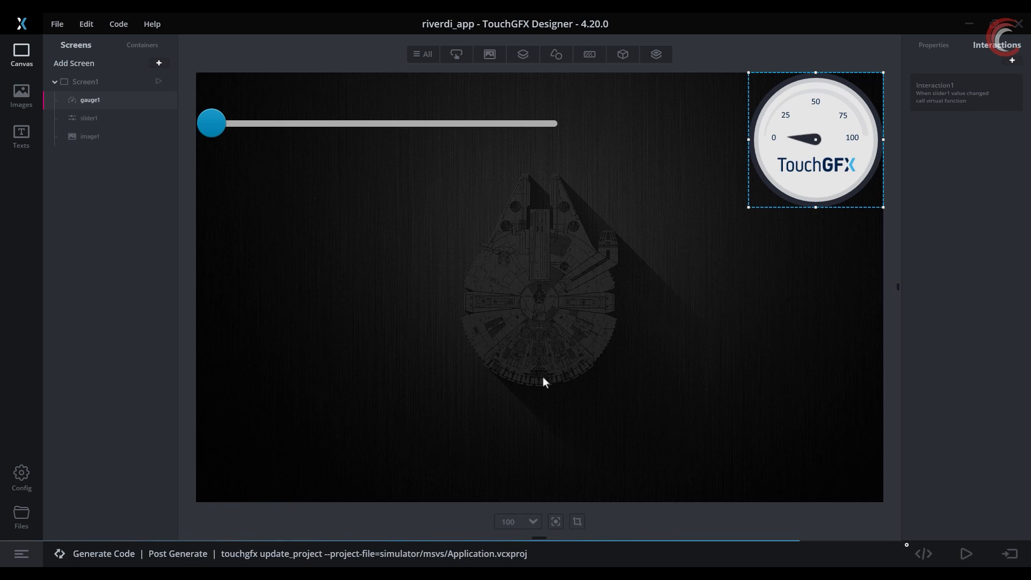
{"action": "left_click", "coordinate": [965, 554]}
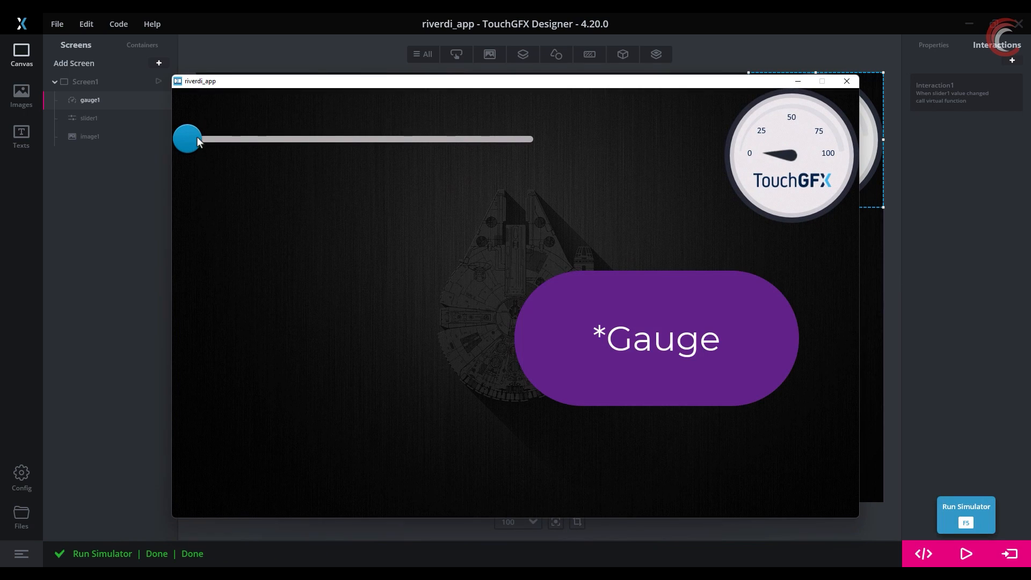
{"action": "left_click_drag", "start_coordinate": [198, 141], "coordinate": [479, 142]}
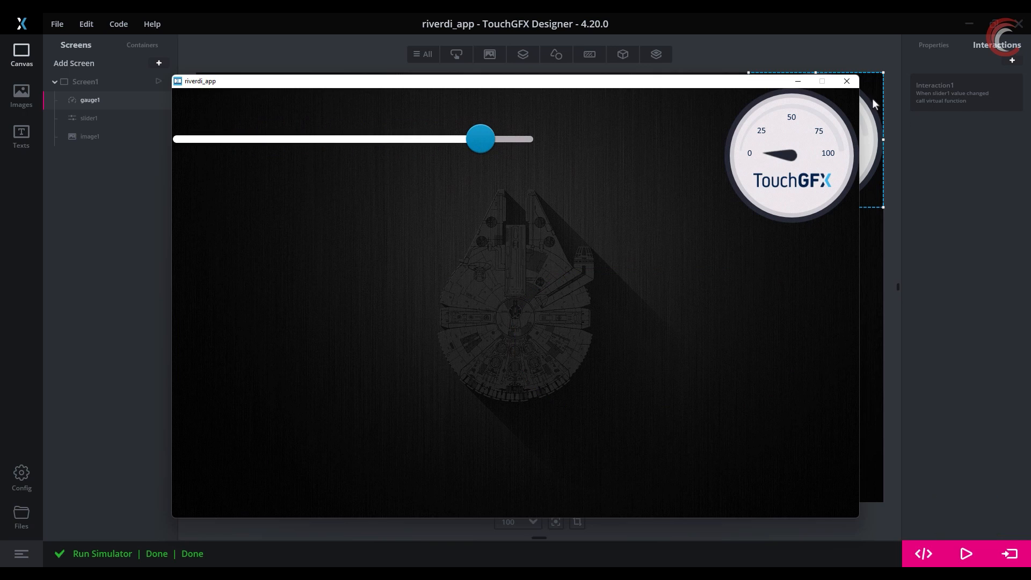
{"action": "left_click", "coordinate": [847, 82]}
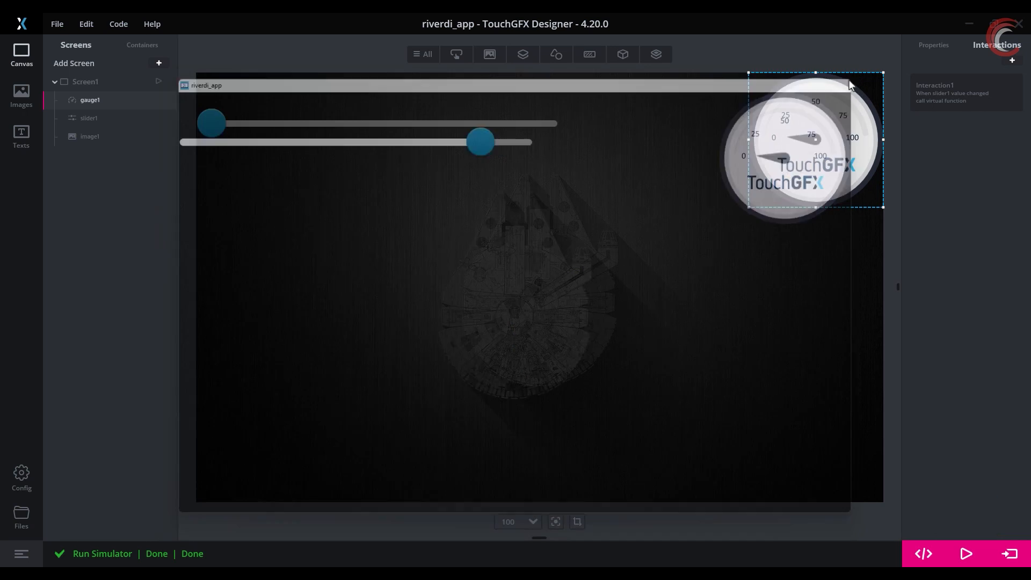
Open the project from the STM32CubeIDE folder of riverdi_app in STM32CubeIDE
{"action": "left_click", "coordinate": [21, 517]}
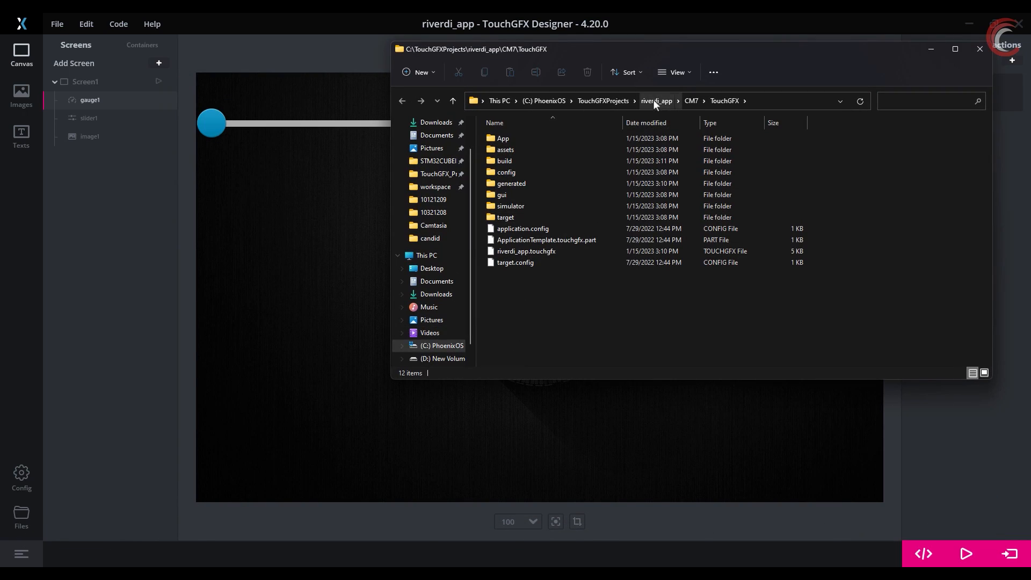
{"action": "left_click", "coordinate": [955, 49]}
{"action": "left_click", "coordinate": [264, 68]}
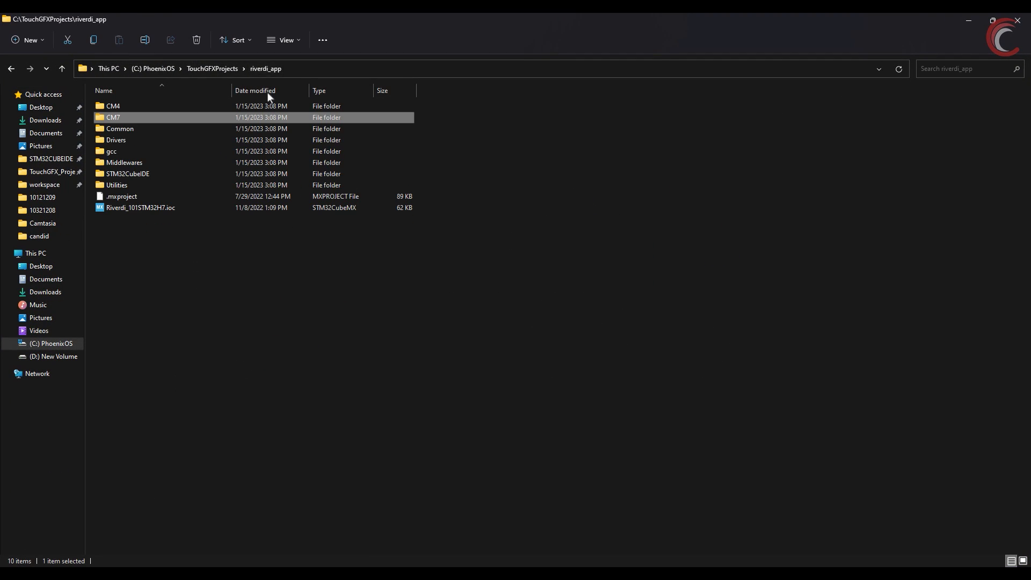
{"action": "double_click", "coordinate": [130, 175]}
{"action": "left_click", "coordinate": [108, 140]}
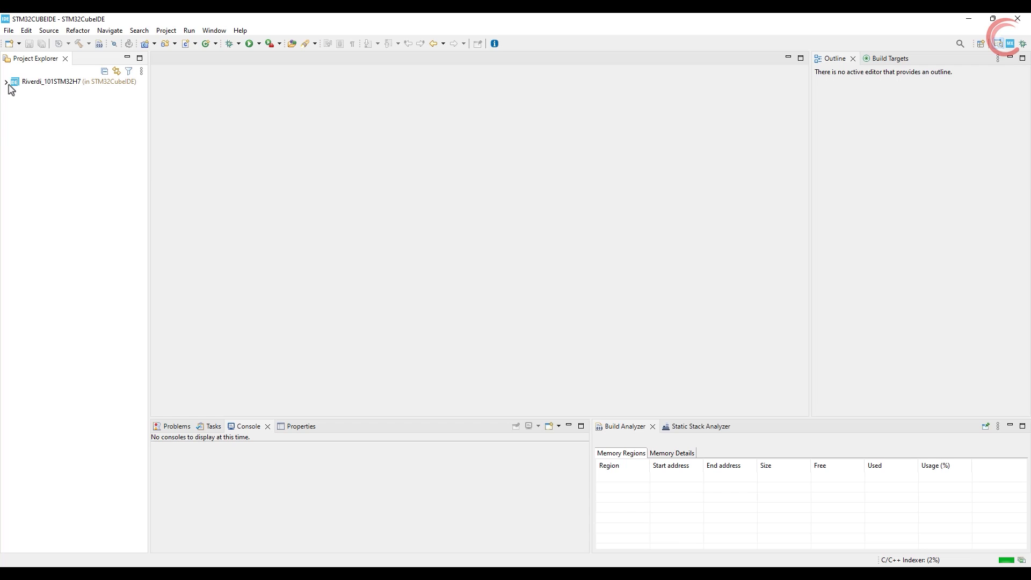
Open main.c from Application/User/Core of the Riverdi_101STM32H7_CM7 project
{"action": "left_click", "coordinate": [7, 82]}
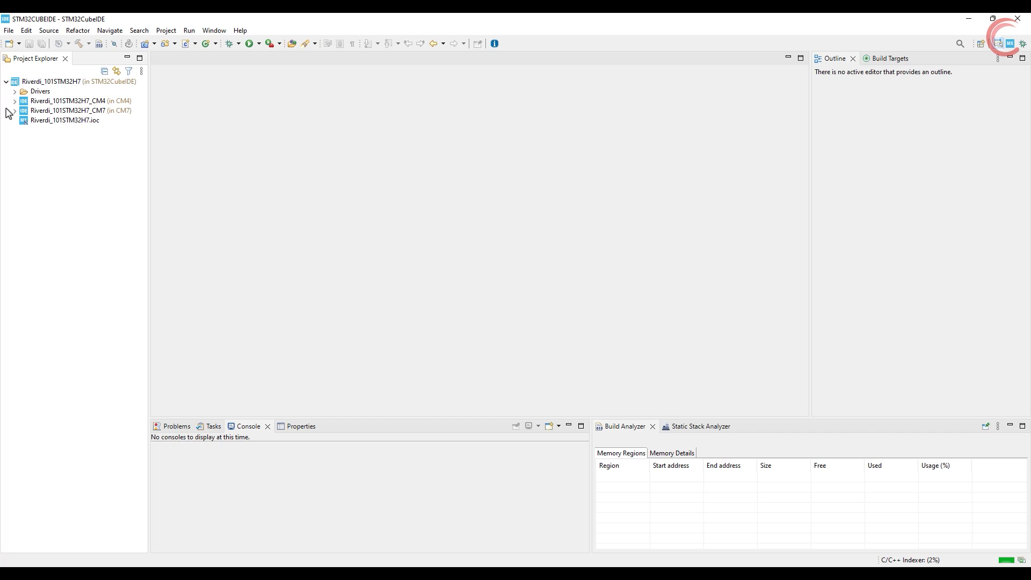
{"action": "left_click", "coordinate": [14, 111]}
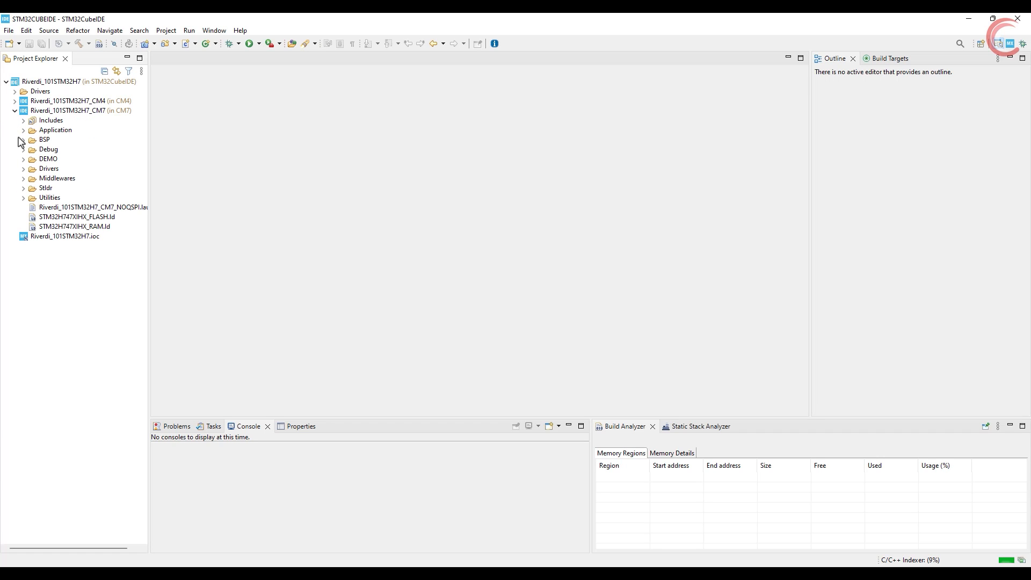
{"action": "left_click", "coordinate": [23, 131]}
{"action": "left_click", "coordinate": [32, 140]}
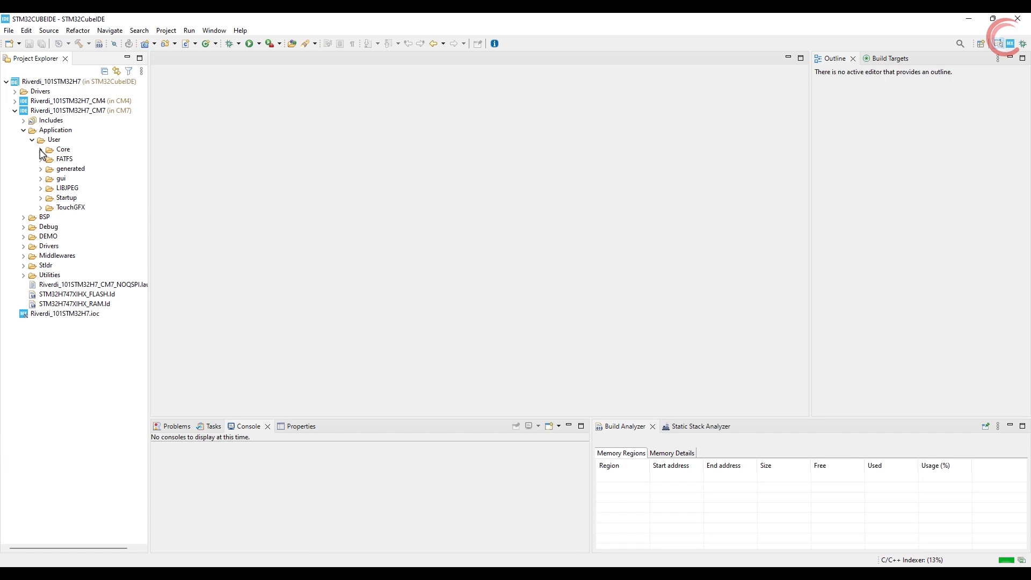
{"action": "left_click", "coordinate": [41, 150]}
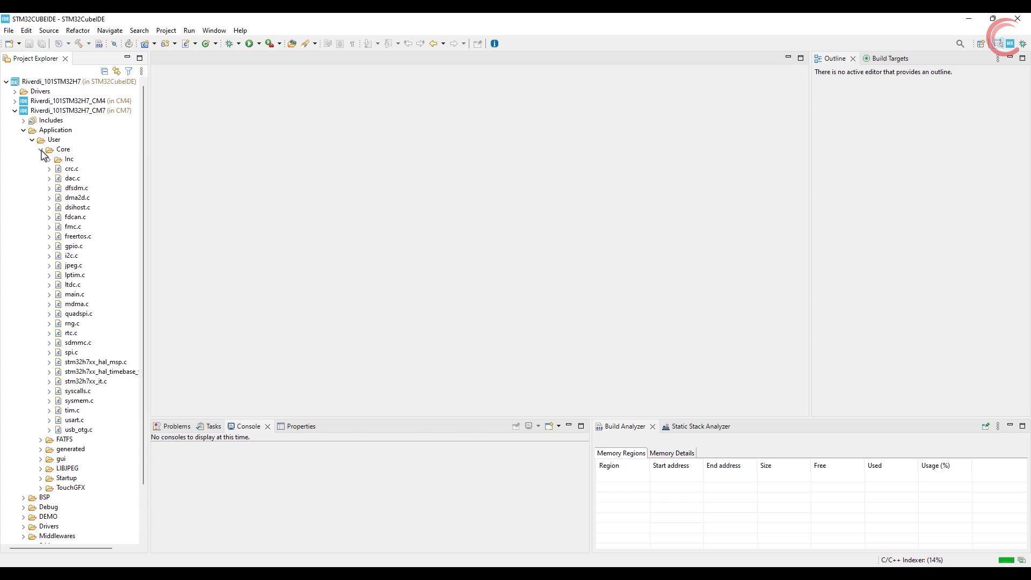
{"action": "double_click", "coordinate": [85, 294]}
Examine the peripheral initialization calls and the SDRAM, QSPI and PWM user code in main.c
{"action": "scroll", "coordinate": [318, 250], "scroll_direction": "down", "scroll_amount": 20}
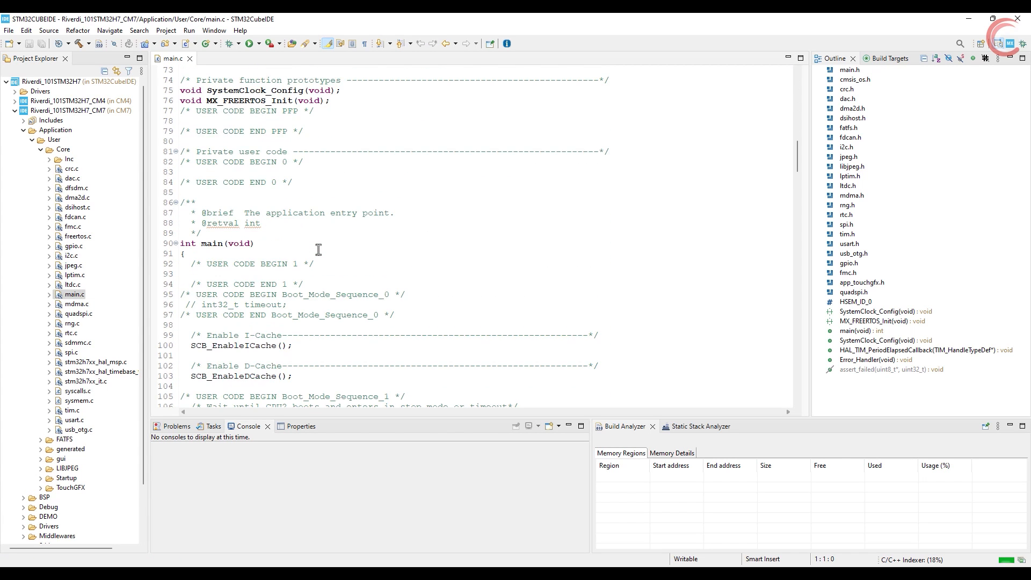
{"action": "scroll", "coordinate": [318, 250], "scroll_direction": "up", "scroll_amount": 14}
{"action": "scroll", "coordinate": [319, 250], "scroll_direction": "down", "scroll_amount": 20}
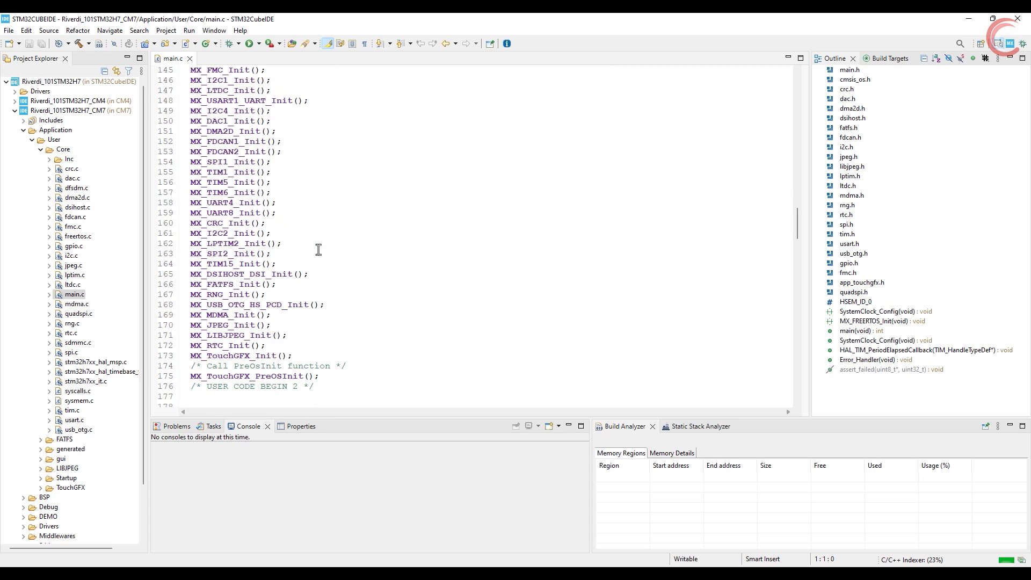
{"action": "scroll", "coordinate": [318, 249], "scroll_direction": "up", "scroll_amount": 4}
{"action": "left_click_drag", "start_coordinate": [186, 172], "coordinate": [299, 385]}
{"action": "left_click", "coordinate": [323, 360]}
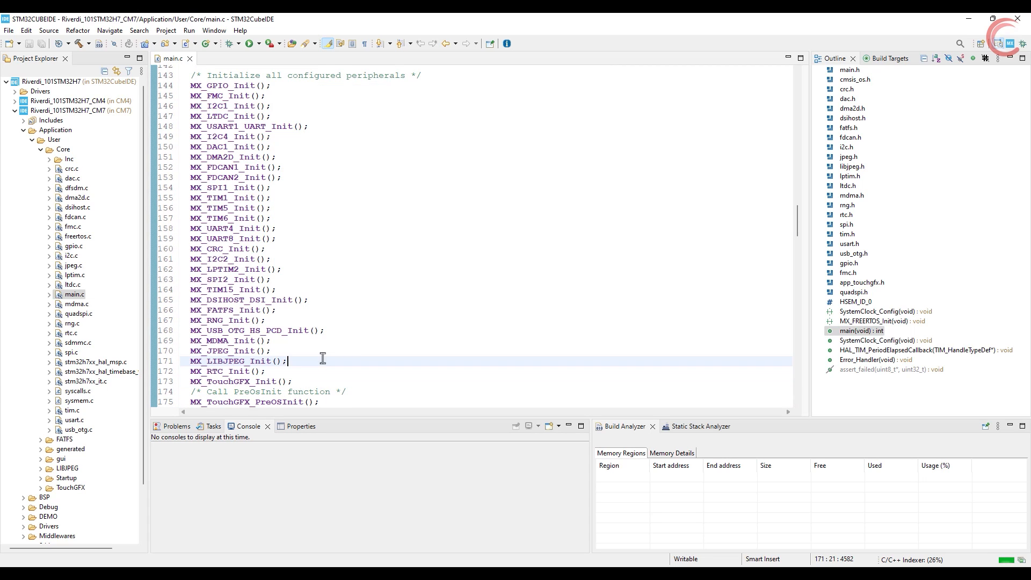
{"action": "scroll", "coordinate": [344, 327], "scroll_direction": "down", "scroll_amount": 20}
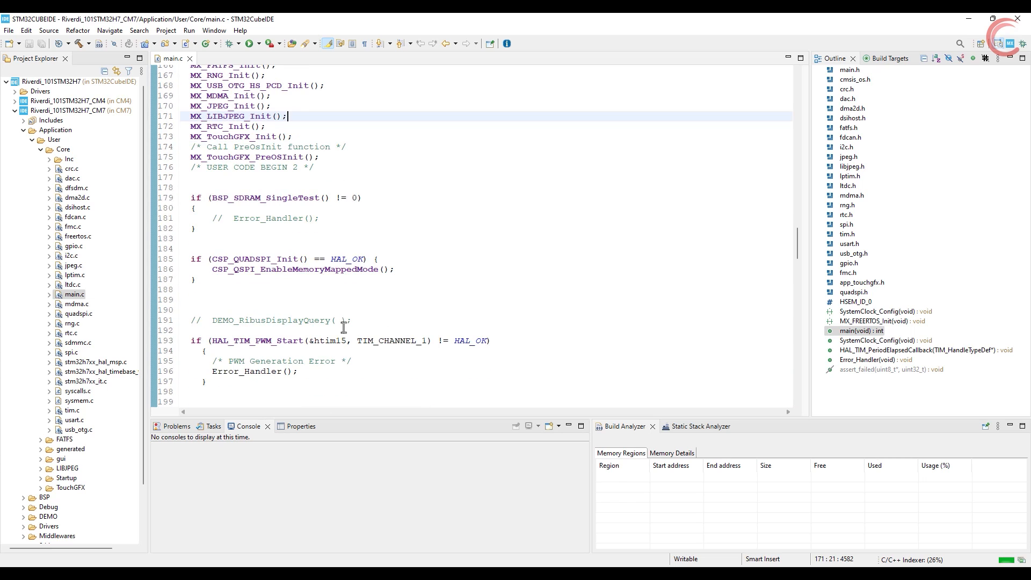
{"action": "scroll", "coordinate": [344, 328], "scroll_direction": "down", "scroll_amount": 7}
{"action": "scroll", "coordinate": [343, 328], "scroll_direction": "up", "scroll_amount": 9}
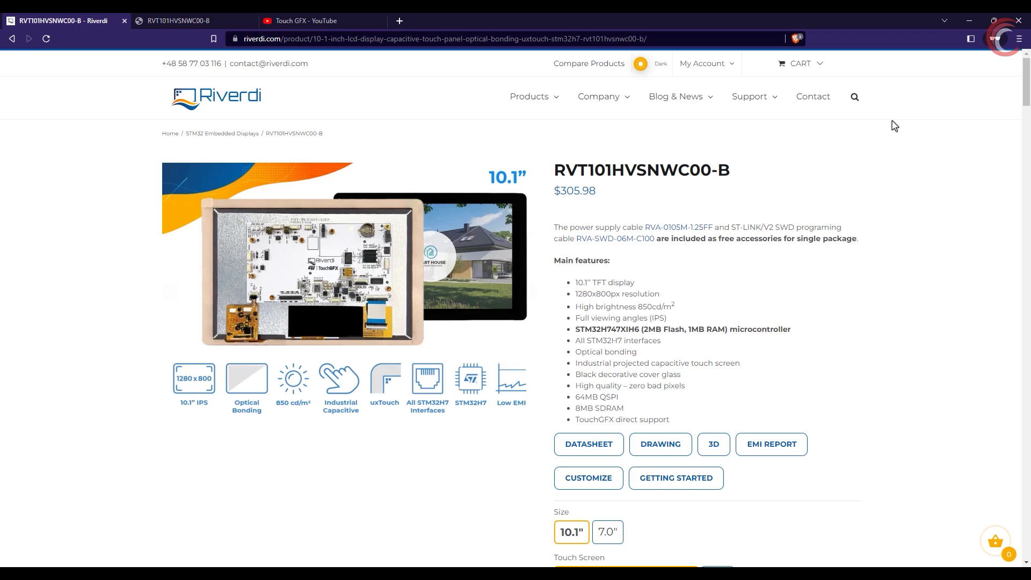
Switch to the Riverdi website in the browser and show its product categories
{"action": "mouse_move", "coordinate": [528, 103]}
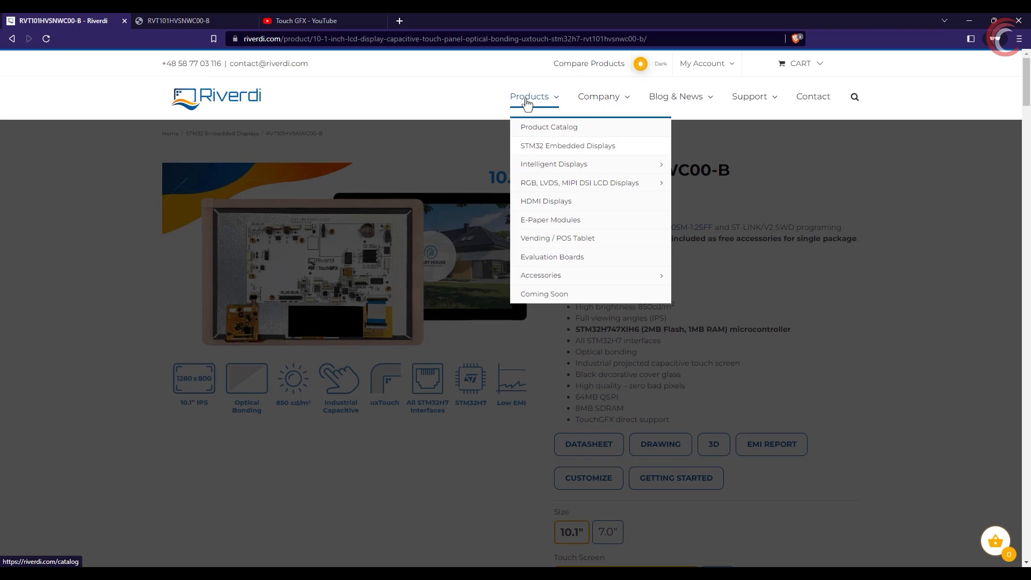